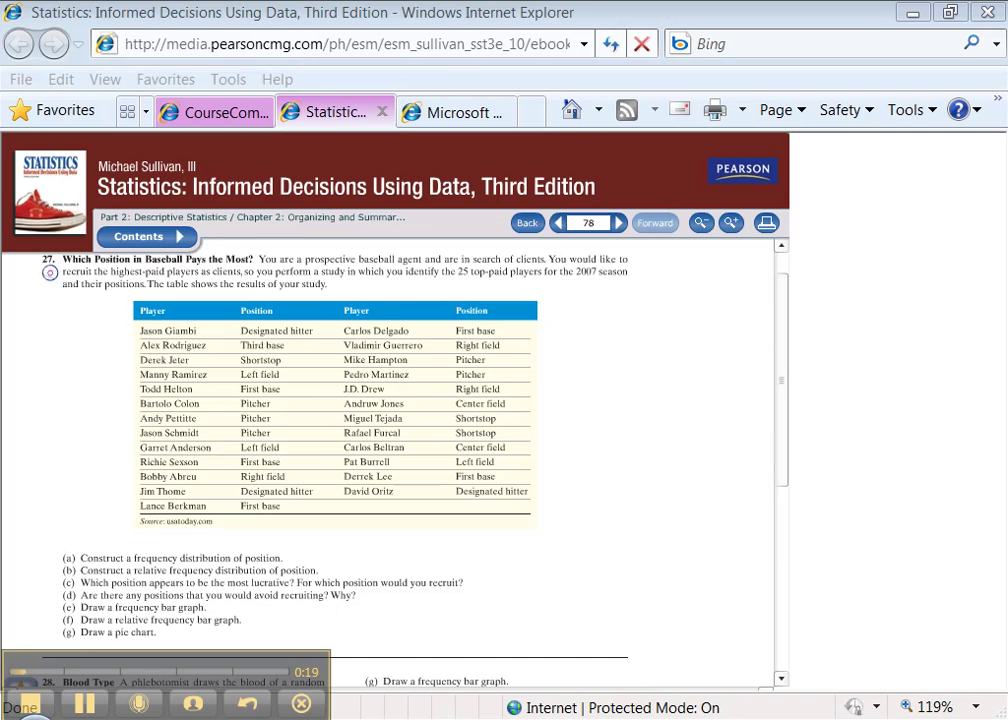
Bring the tuckey_ch2Excel workbook forward and scroll right to the frequency bar graph
{"action": "key", "text": "alt+Tab"}
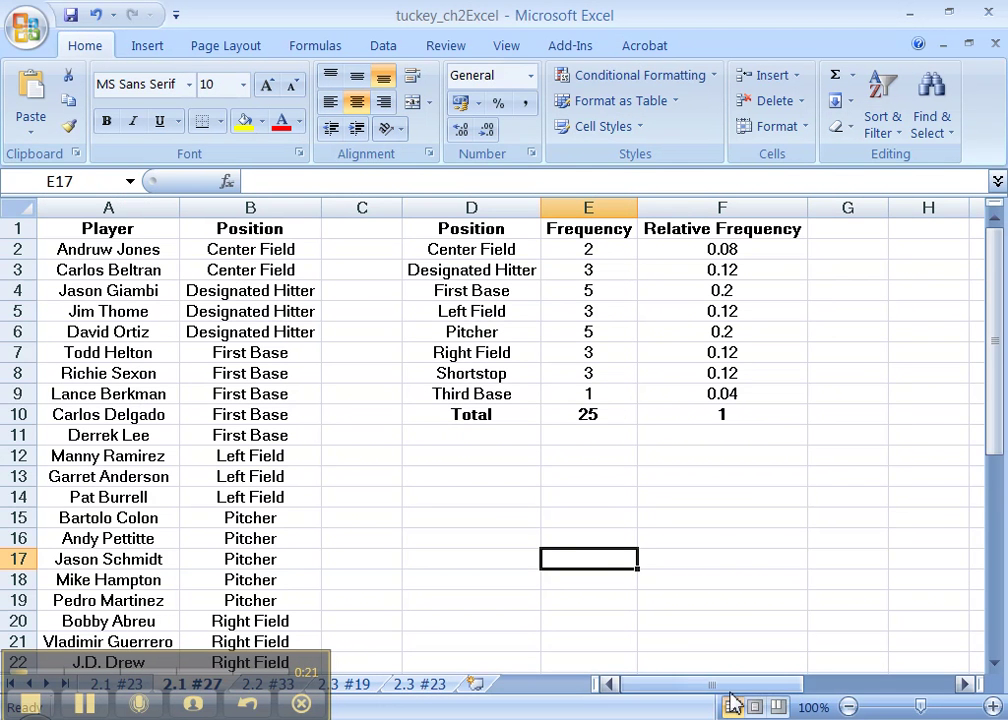
{"action": "left_click_drag", "start_coordinate": [729, 688], "coordinate": [806, 692]}
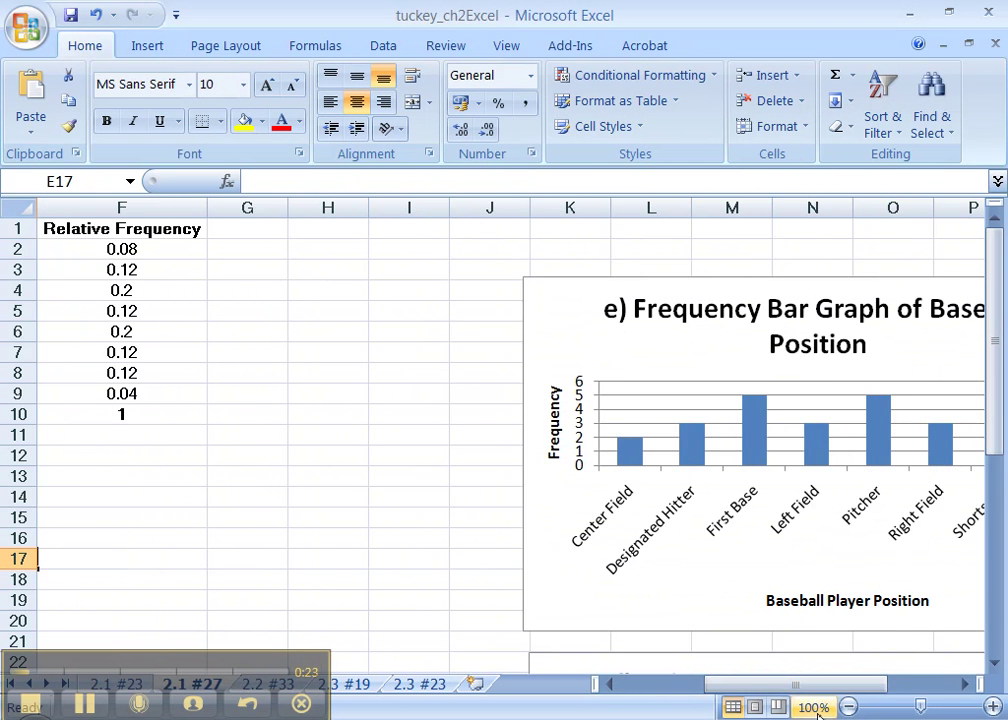
{"action": "scroll", "coordinate": [817, 706], "scroll_direction": "down", "scroll_amount": 2}
{"action": "scroll", "coordinate": [817, 706], "scroll_direction": "up", "scroll_amount": 2}
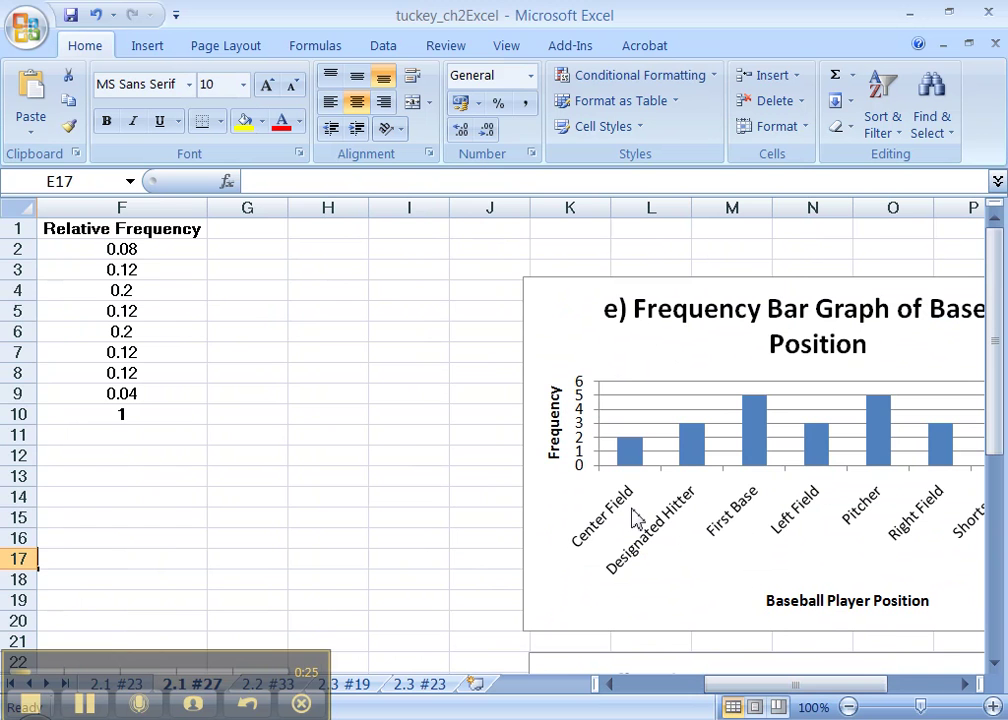
Enter 'c) Answer to the question' in H1 and 'd) etc.' in H2
{"action": "left_click", "coordinate": [353, 235]}
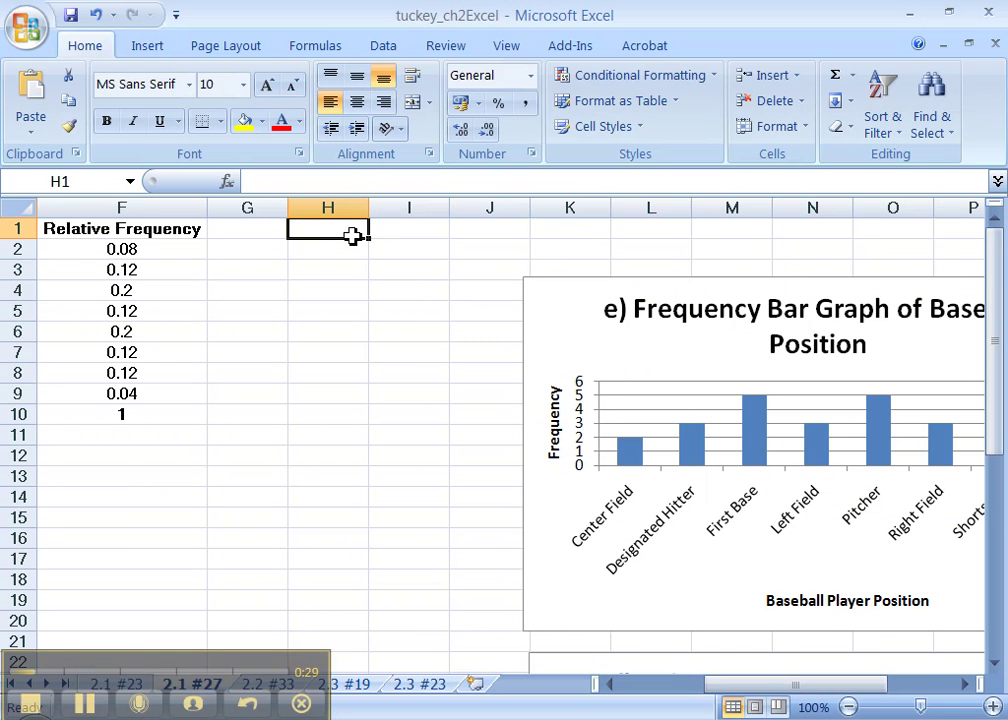
{"action": "type", "text": "c) Answ"}
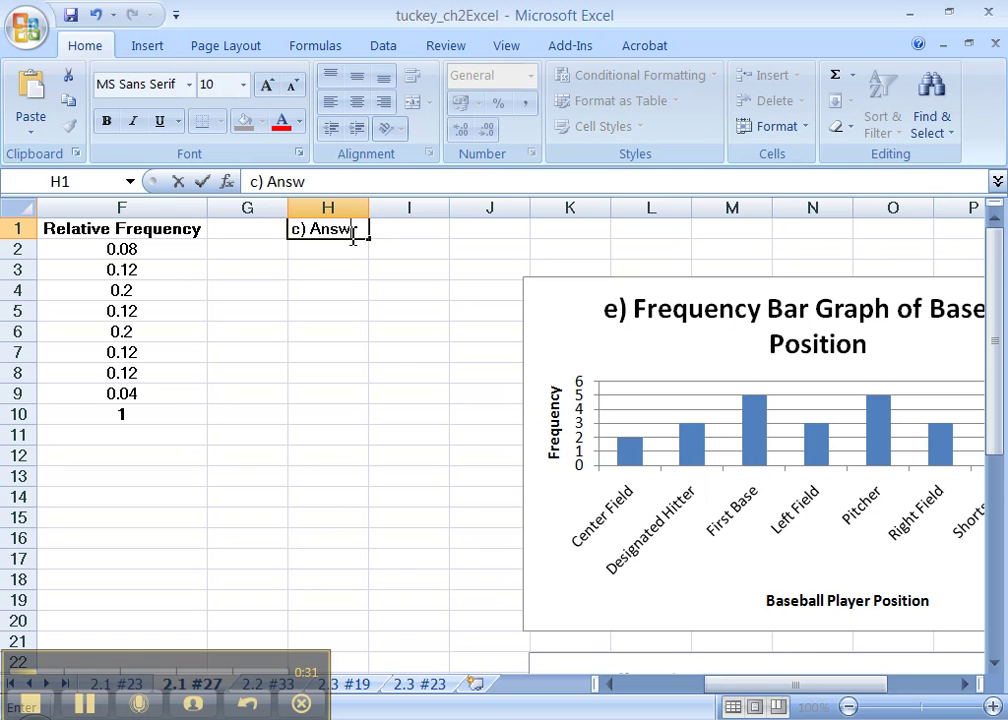
{"action": "type", "text": "er to the"}
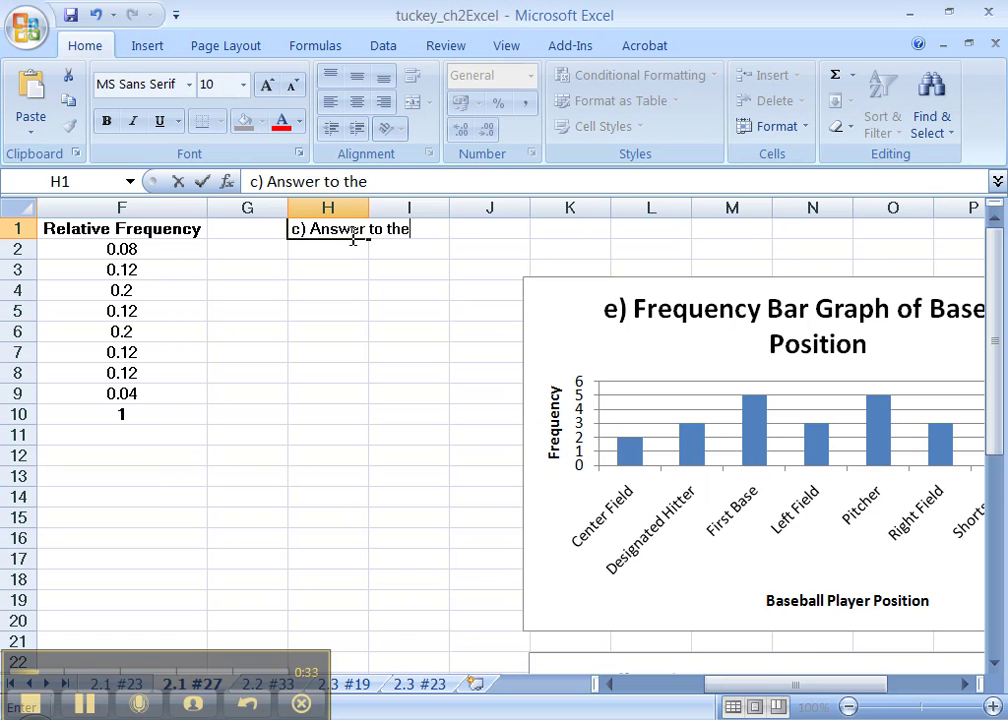
{"action": "type", "text": " question"}
{"action": "key", "text": "Return"}
{"action": "type", "text": "d) etc."}
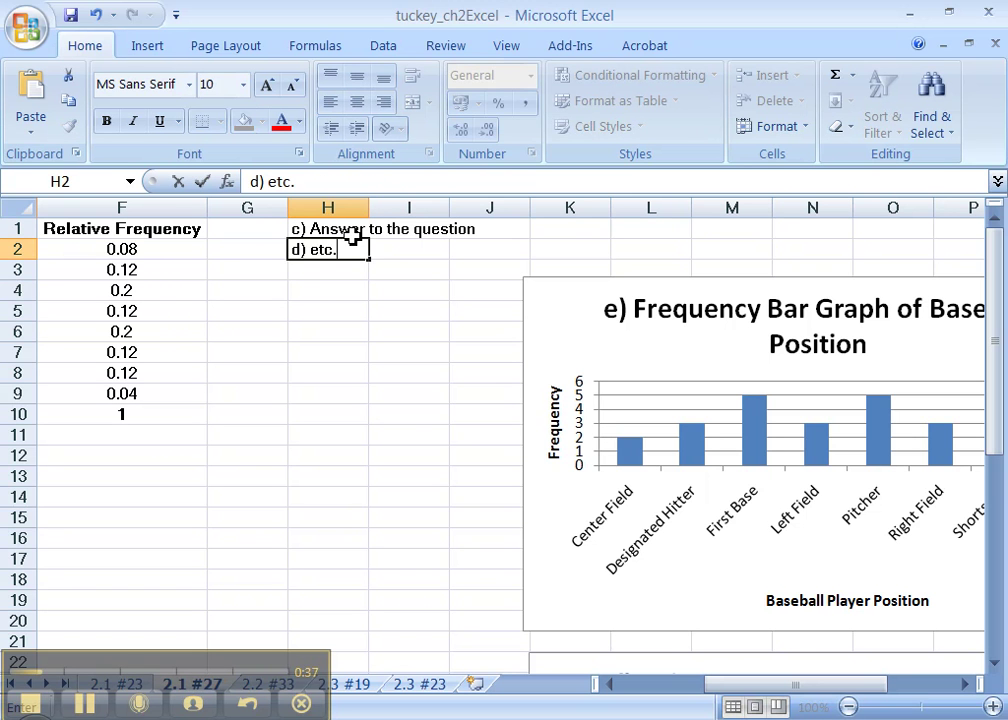
{"action": "key", "text": "Return"}
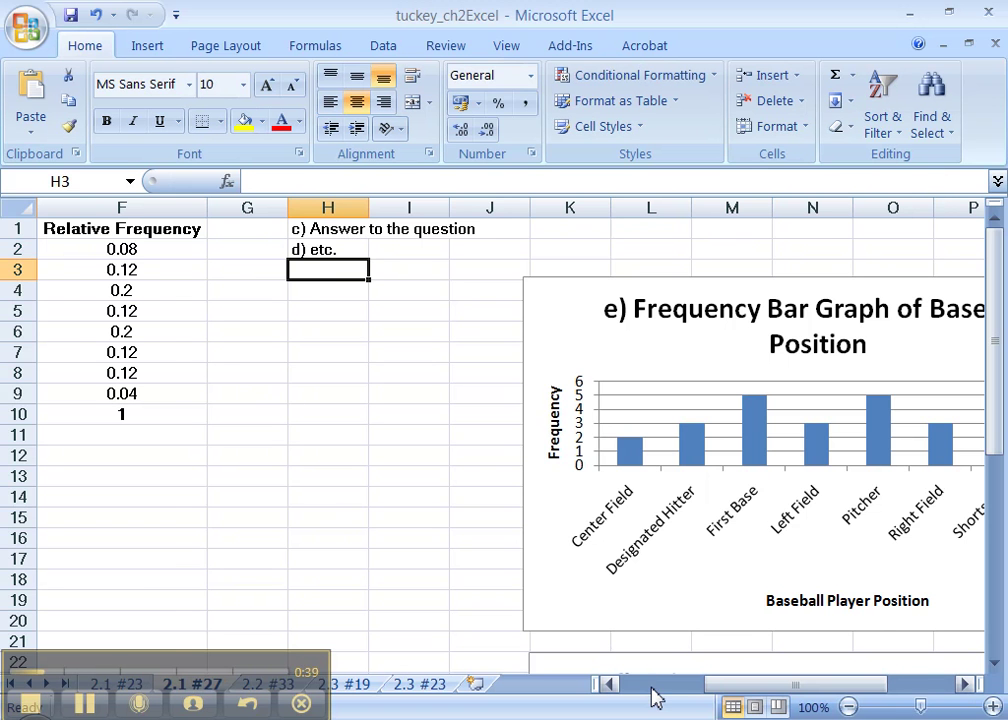
{"action": "left_click_drag", "start_coordinate": [749, 688], "coordinate": [691, 691]}
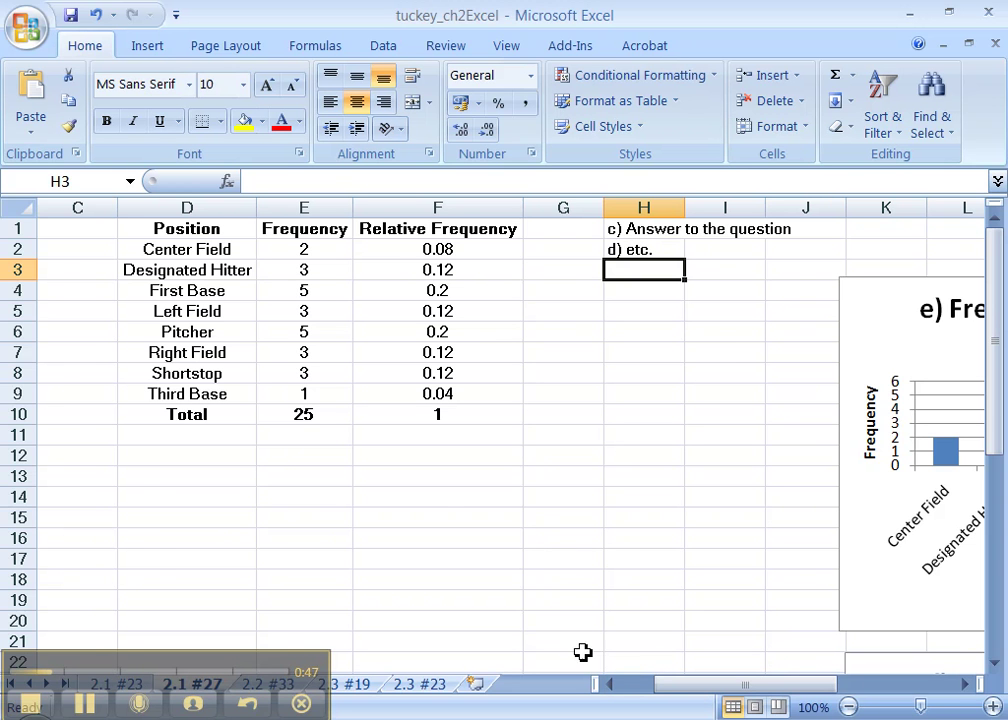
Select the position names and frequencies in D2:E9, excluding headers and the total row
{"action": "mouse_move", "coordinate": [680, 691]}
{"action": "left_mouse_down"}
{"action": "mouse_move", "coordinate": [688, 697]}
{"action": "mouse_move", "coordinate": [665, 692]}
{"action": "left_mouse_up"}
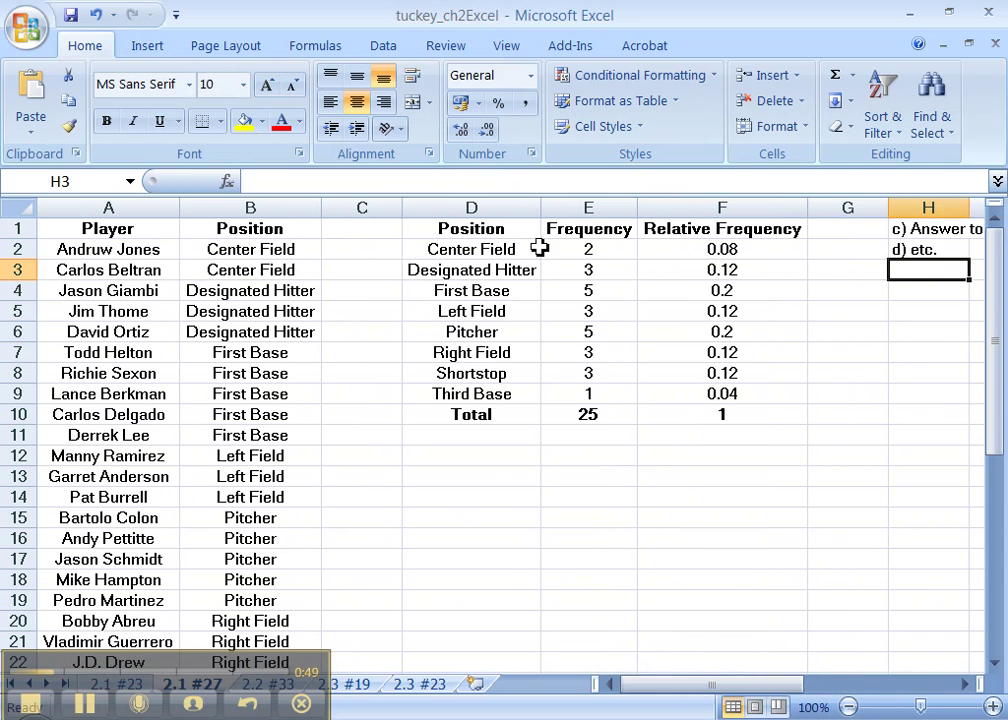
{"action": "left_click_drag", "start_coordinate": [547, 254], "coordinate": [492, 391]}
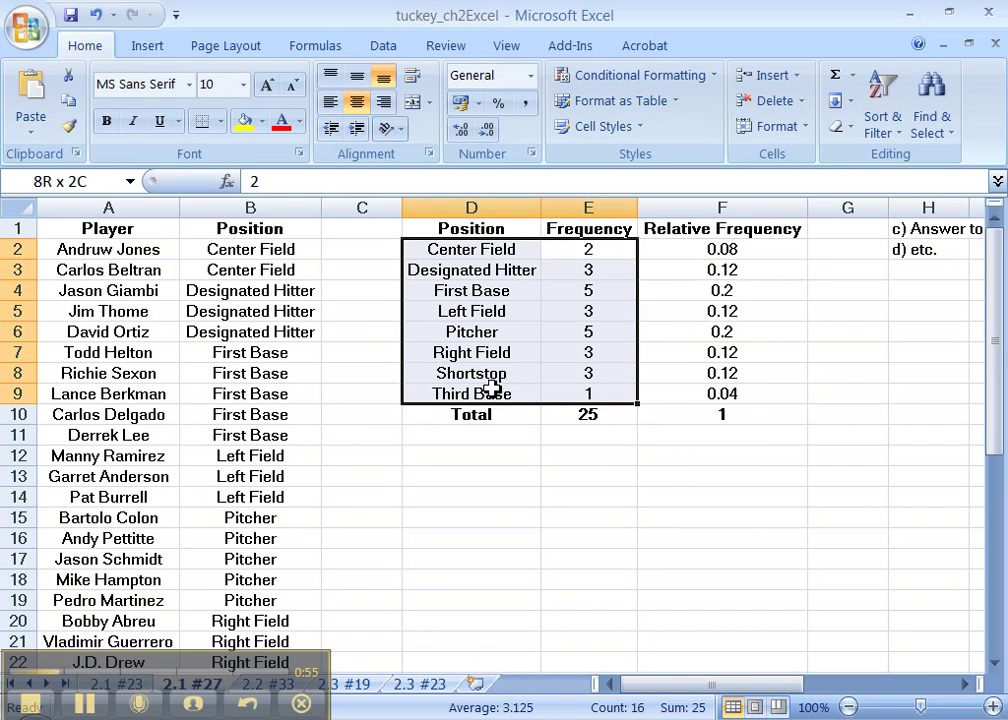
{"action": "mouse_move", "coordinate": [492, 386]}
{"action": "left_mouse_down"}
{"action": "mouse_move", "coordinate": [493, 376]}
{"action": "mouse_move", "coordinate": [492, 394]}
{"action": "left_mouse_up"}
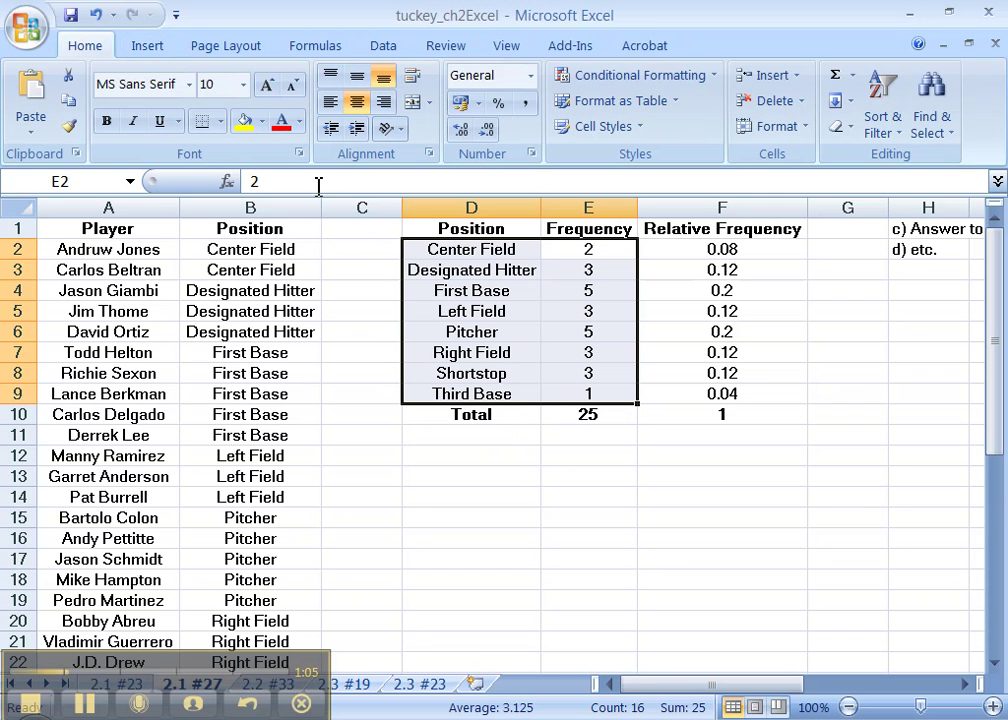
Insert a plain 2-D pie chart of the eight positions' frequencies
{"action": "left_click", "coordinate": [147, 47]}
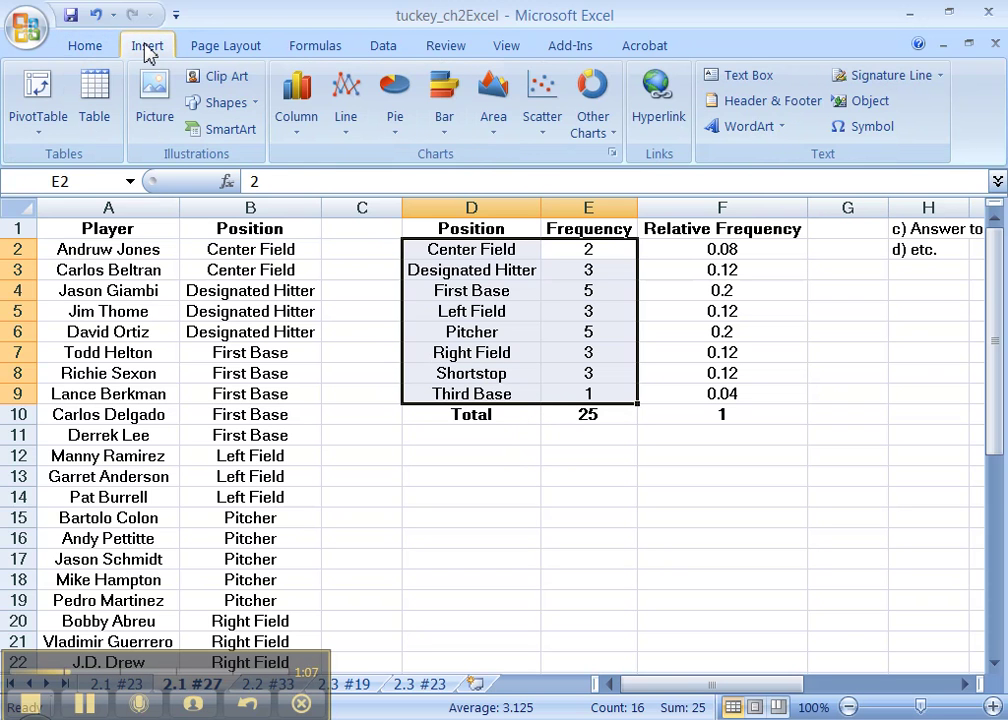
{"action": "left_click", "coordinate": [397, 112]}
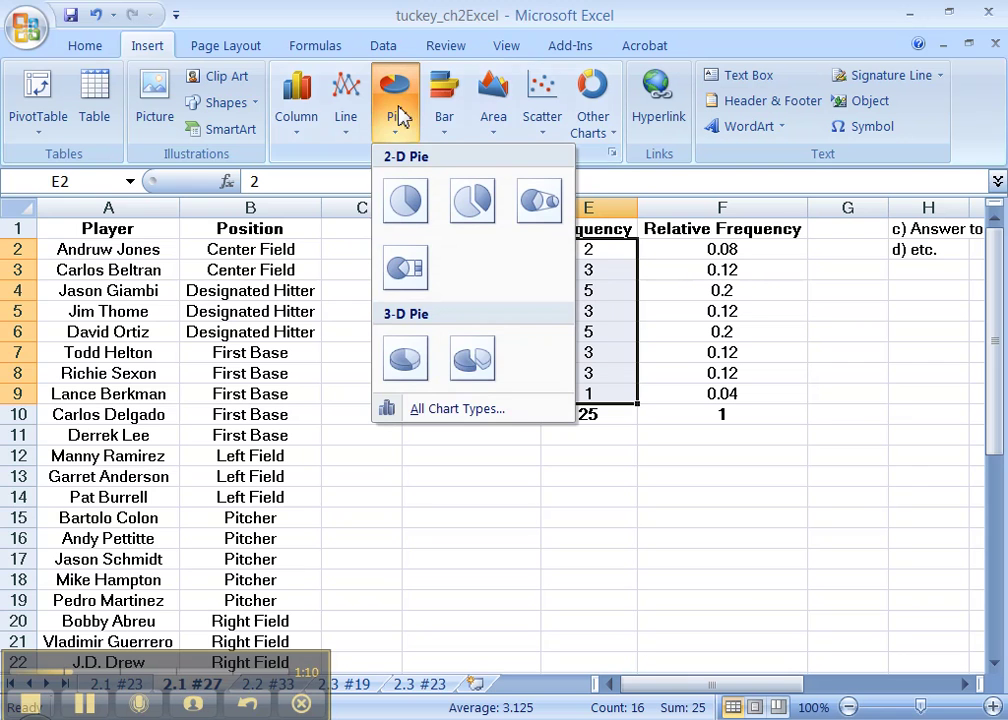
{"action": "left_click", "coordinate": [406, 203]}
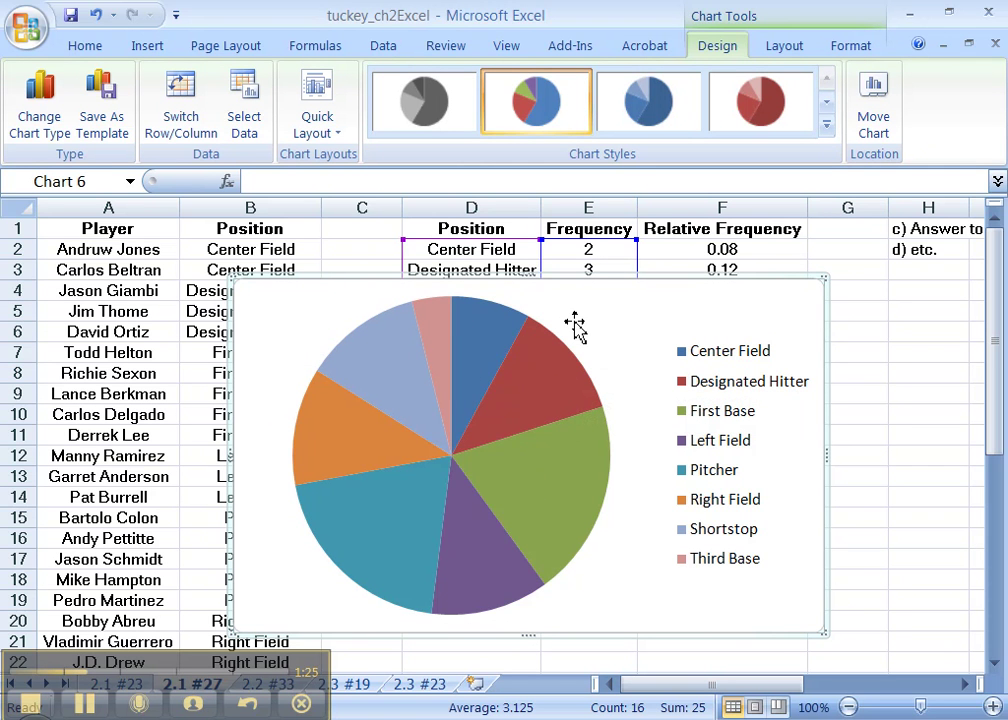
{"action": "left_click", "coordinate": [785, 48]}
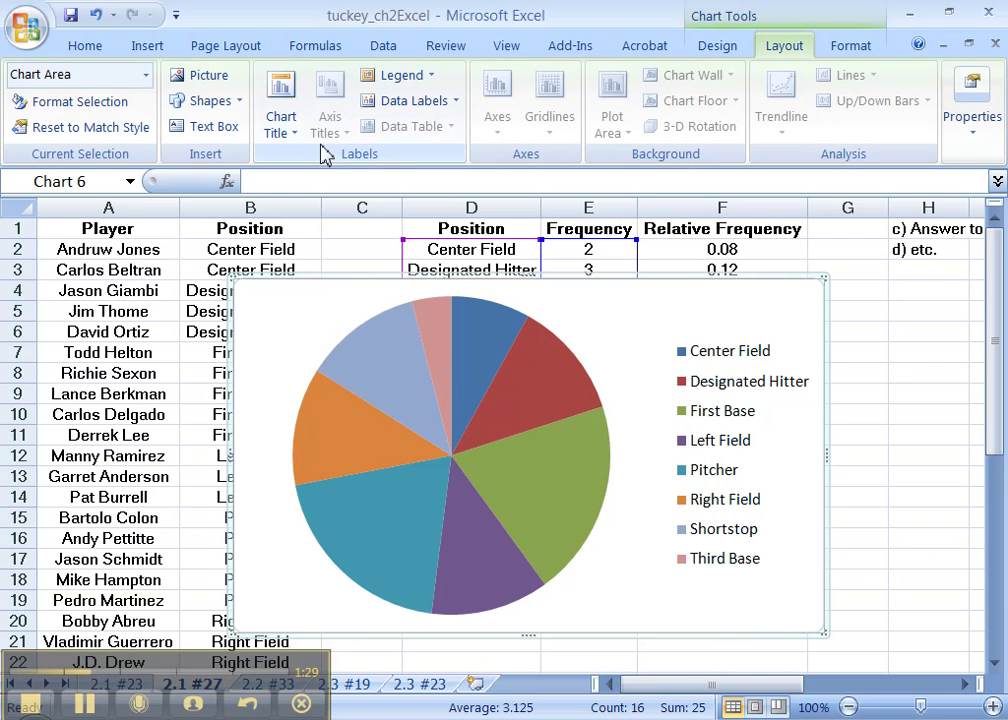
Add the title 'Pie Chart of Baseball Positions' above the pie
{"action": "left_click", "coordinate": [283, 120]}
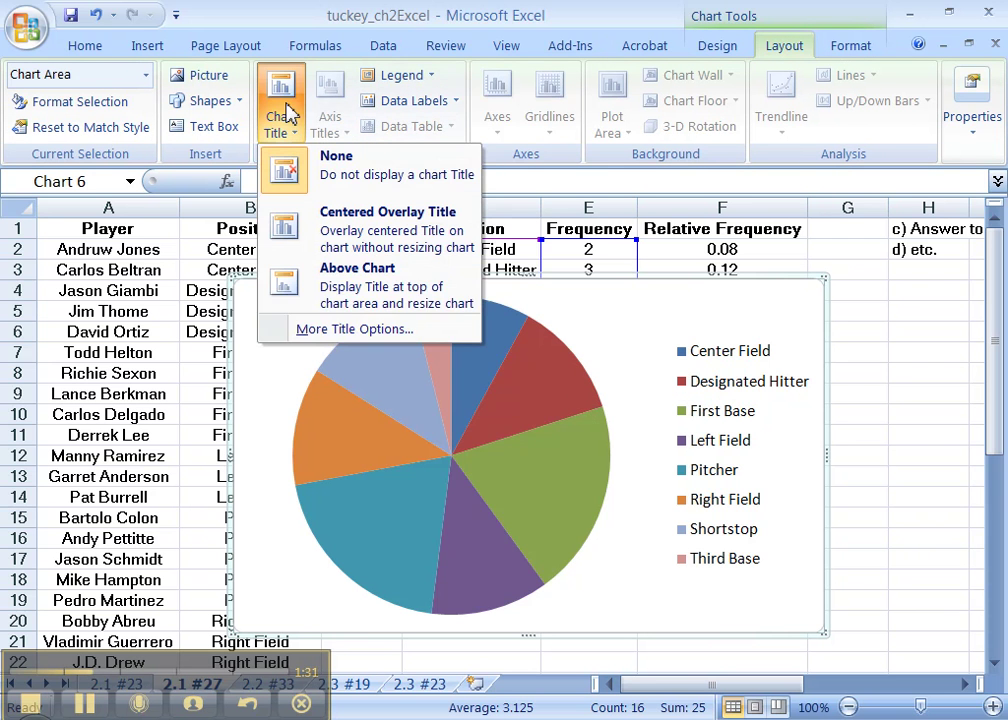
{"action": "left_click", "coordinate": [327, 292]}
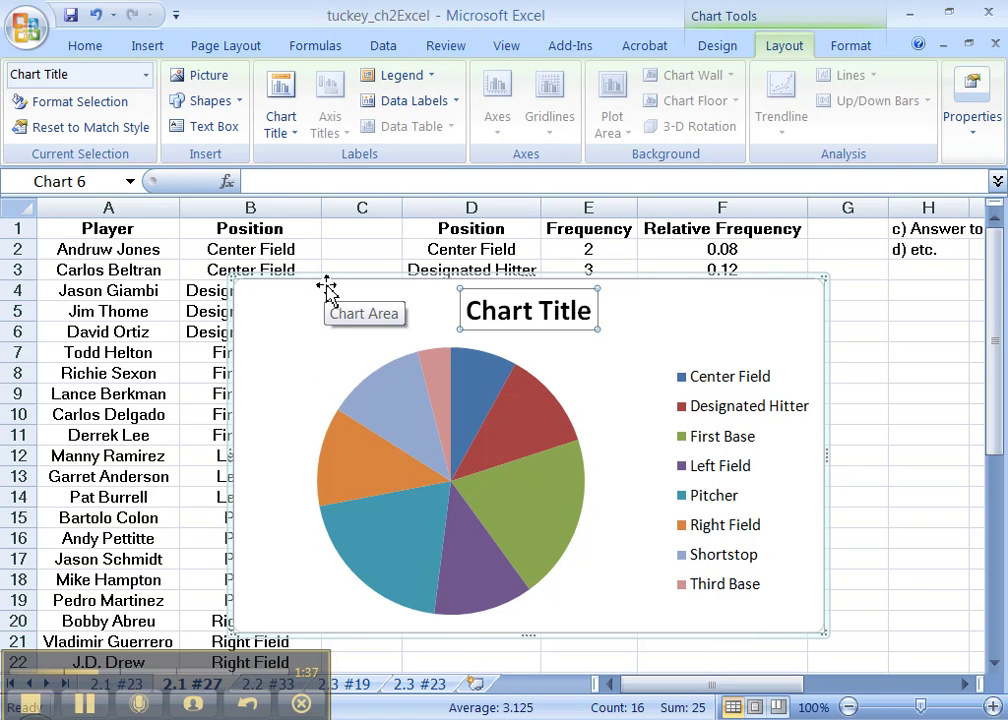
{"action": "type", "text": "Pie Chart of Baseball Positions"}
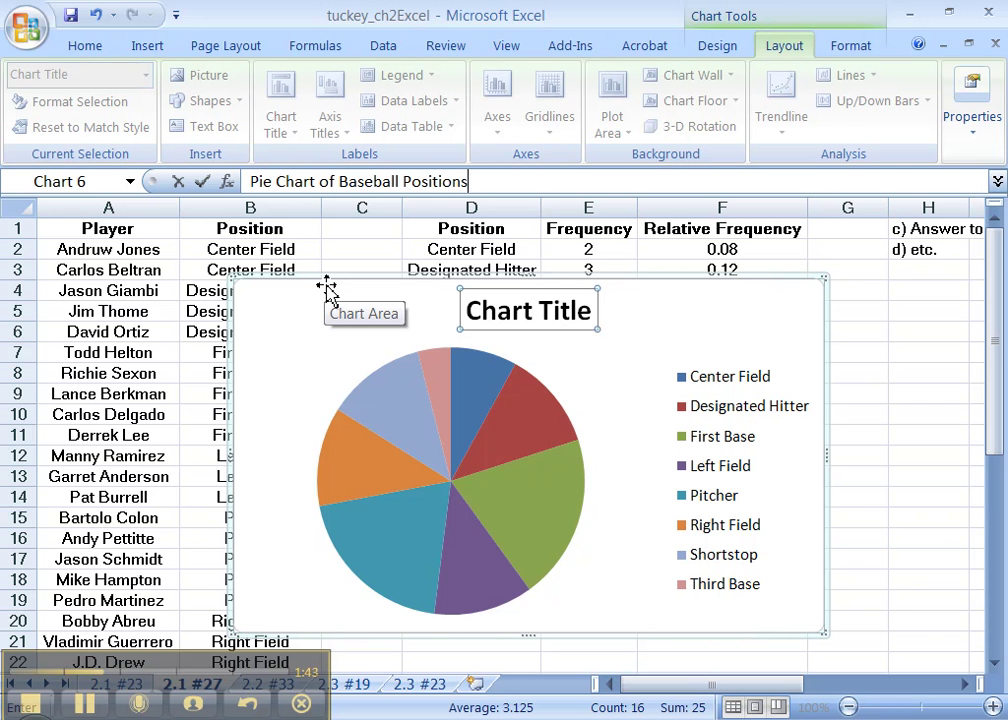
{"action": "key", "text": "Return"}
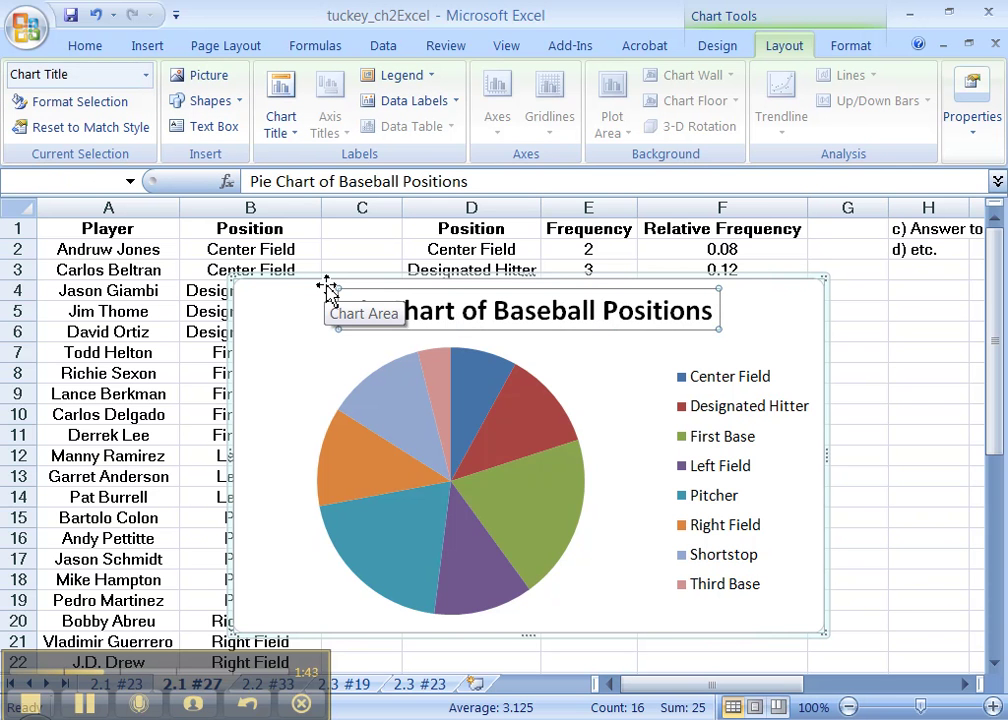
Delete the pie chart's legend
{"action": "left_click", "coordinate": [716, 386]}
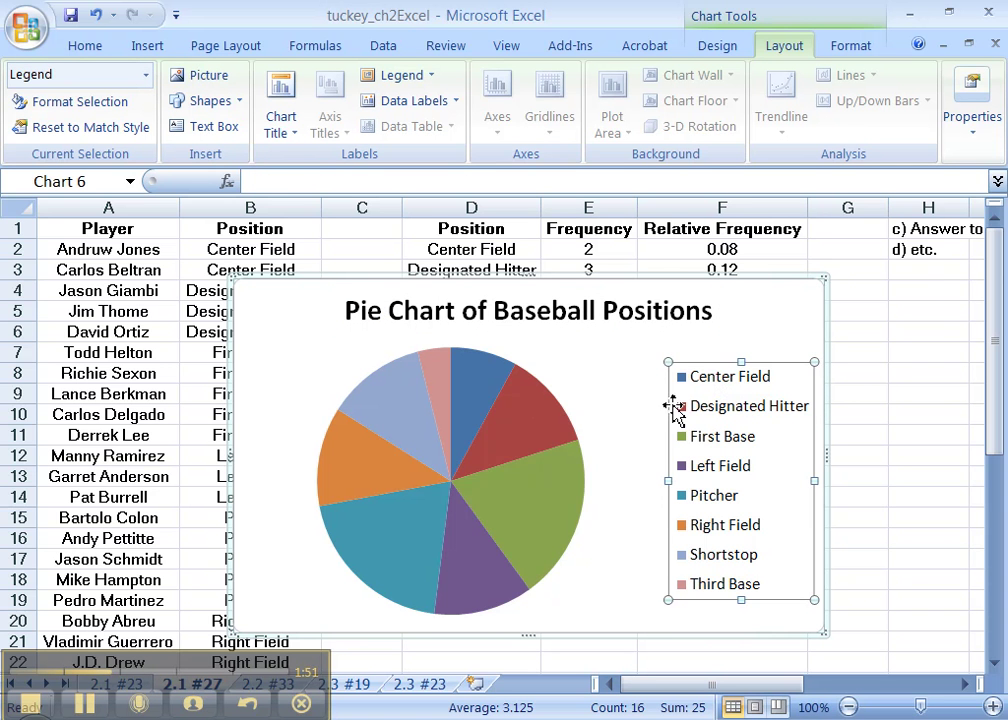
{"action": "key", "text": "Delete"}
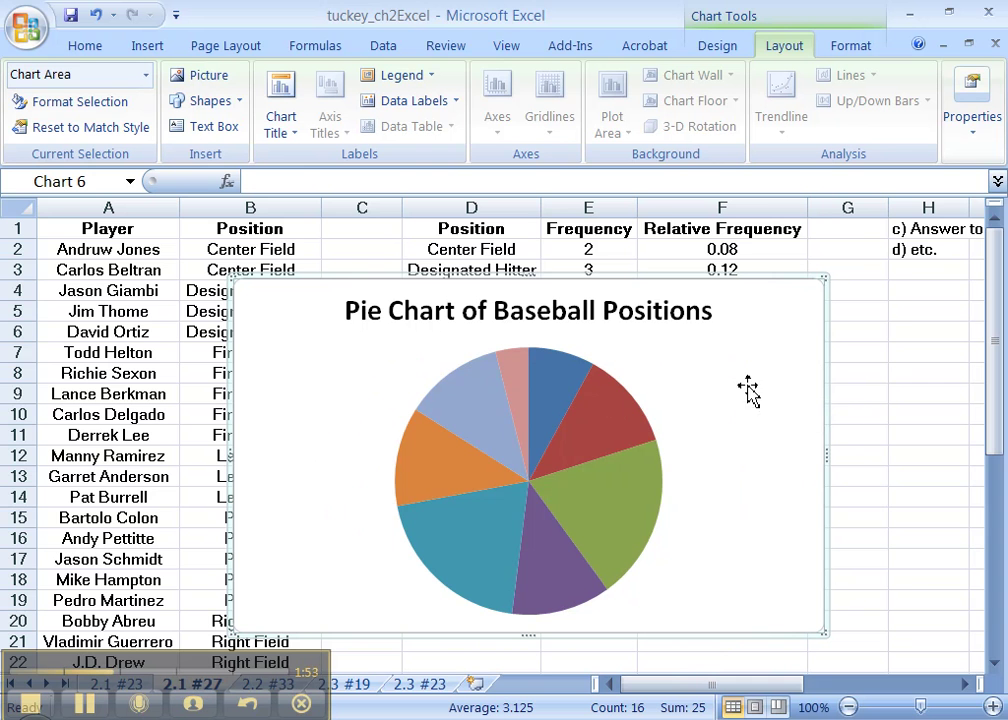
{"action": "left_click", "coordinate": [656, 390]}
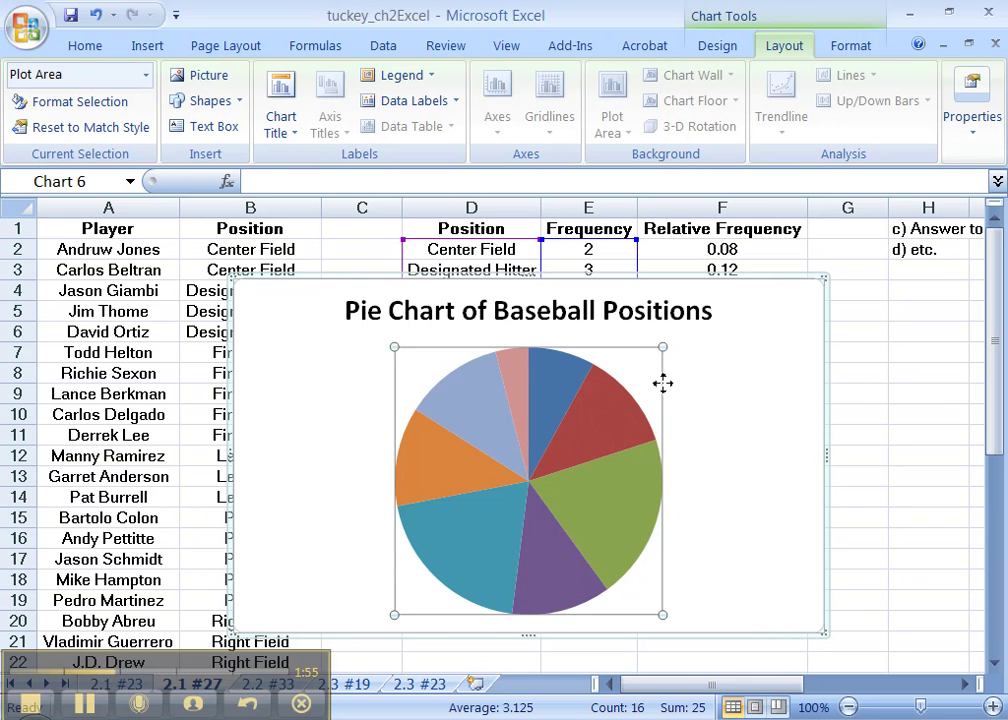
{"action": "left_click", "coordinate": [720, 423]}
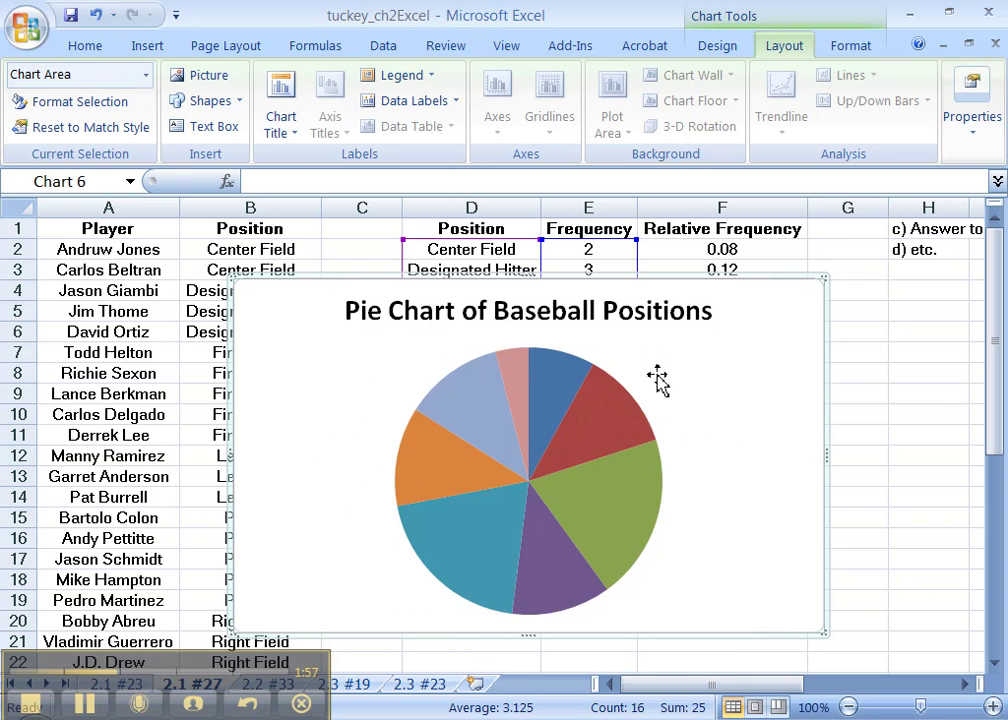
Add best-fit frequency labels to the slices and bring up More Data Label Options
{"action": "left_click", "coordinate": [455, 103]}
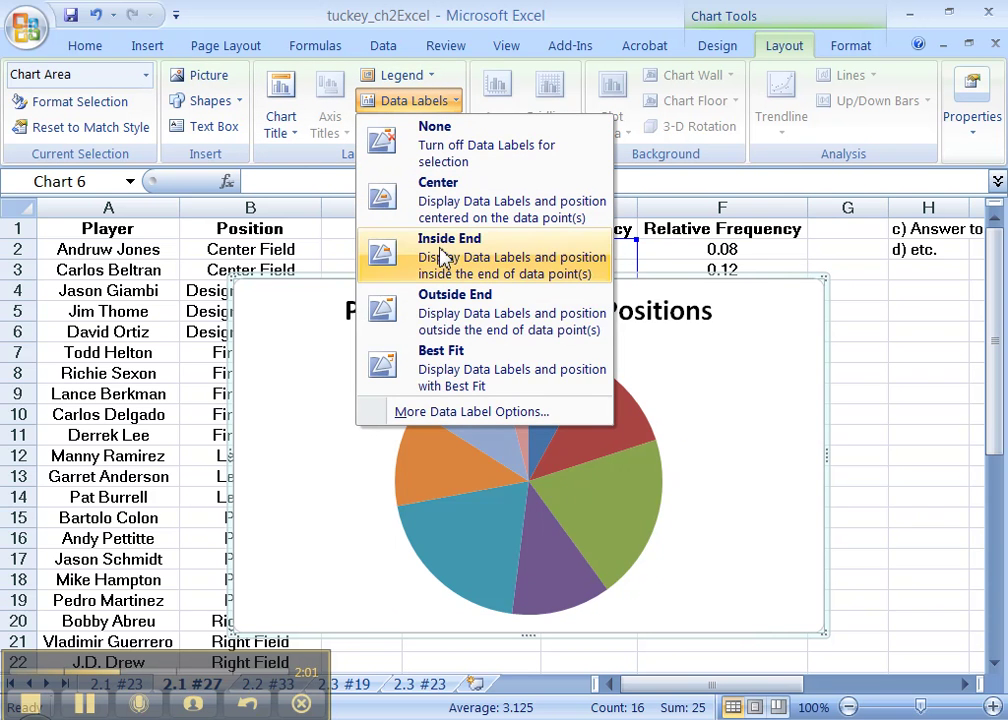
{"action": "left_click", "coordinate": [443, 373]}
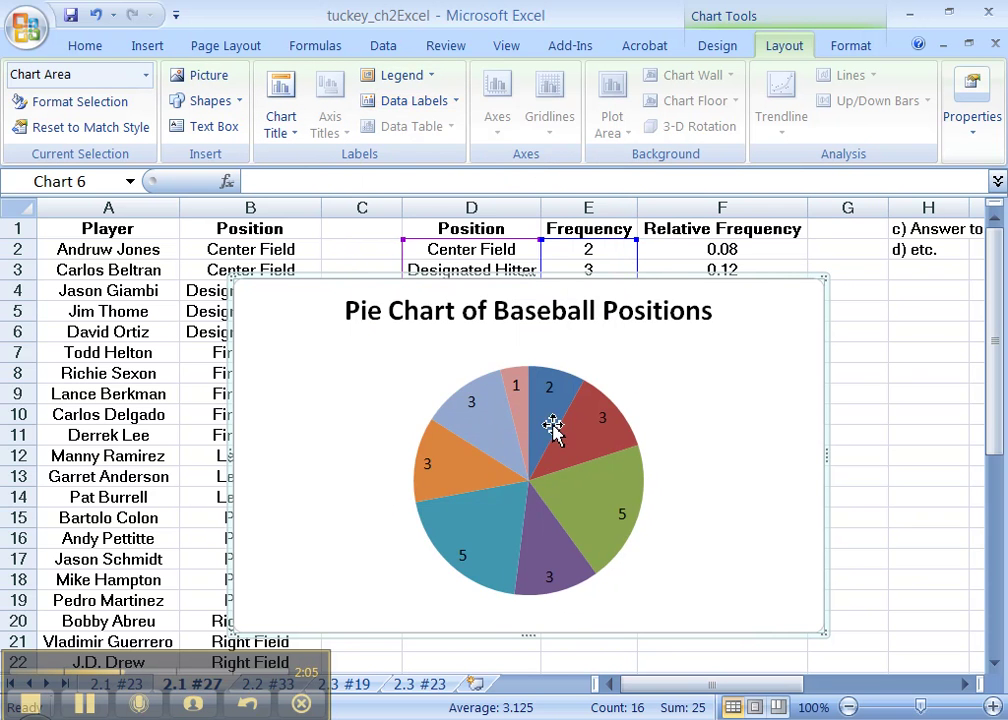
{"action": "left_click", "coordinate": [430, 103]}
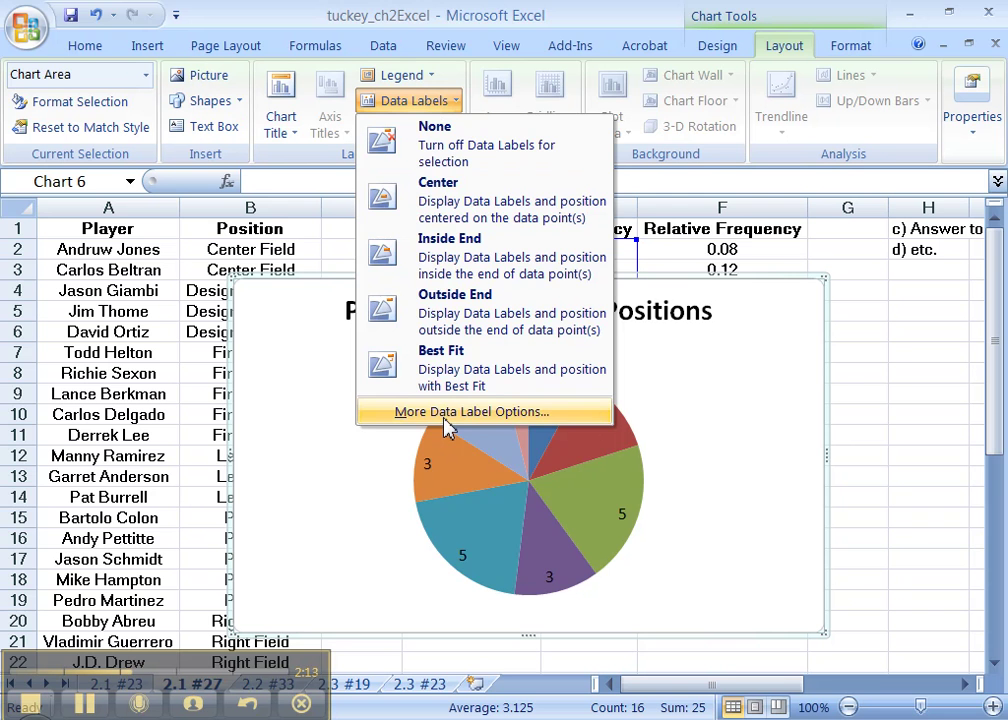
{"action": "left_click", "coordinate": [445, 418]}
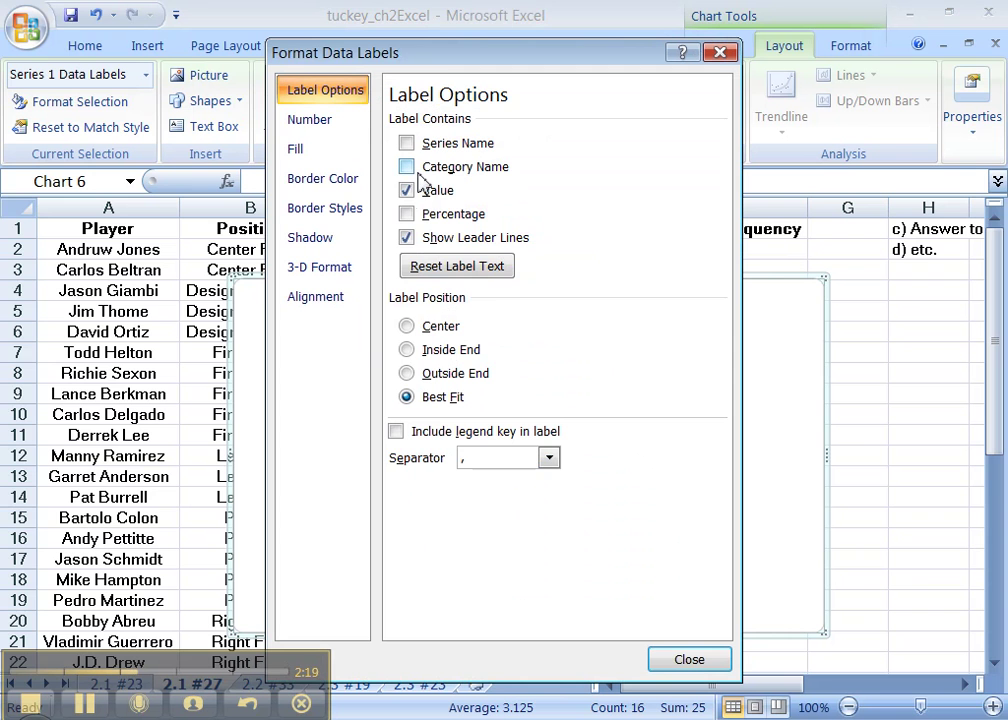
Make slice labels show category name and percentage instead of the frequency value
{"action": "left_click", "coordinate": [407, 190]}
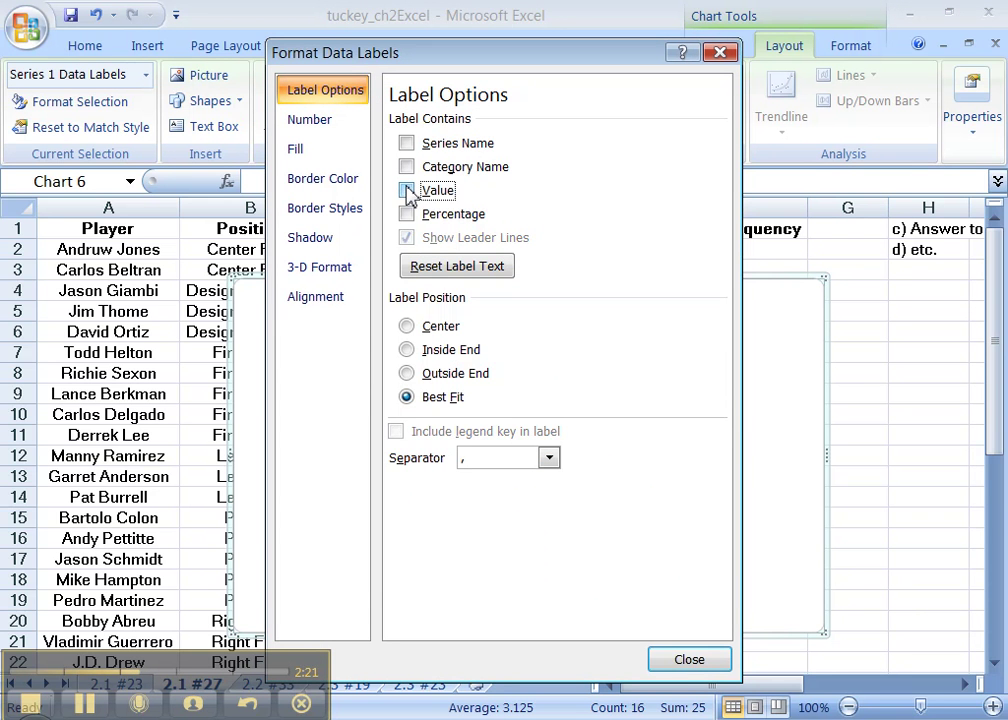
{"action": "left_click", "coordinate": [407, 214]}
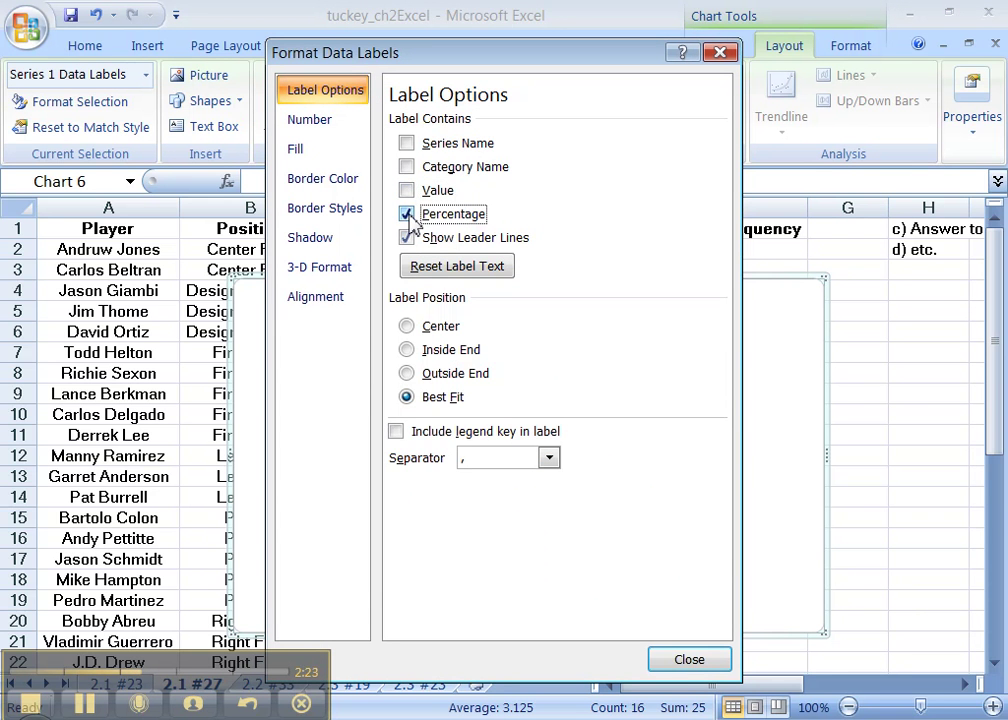
{"action": "left_click", "coordinate": [407, 167]}
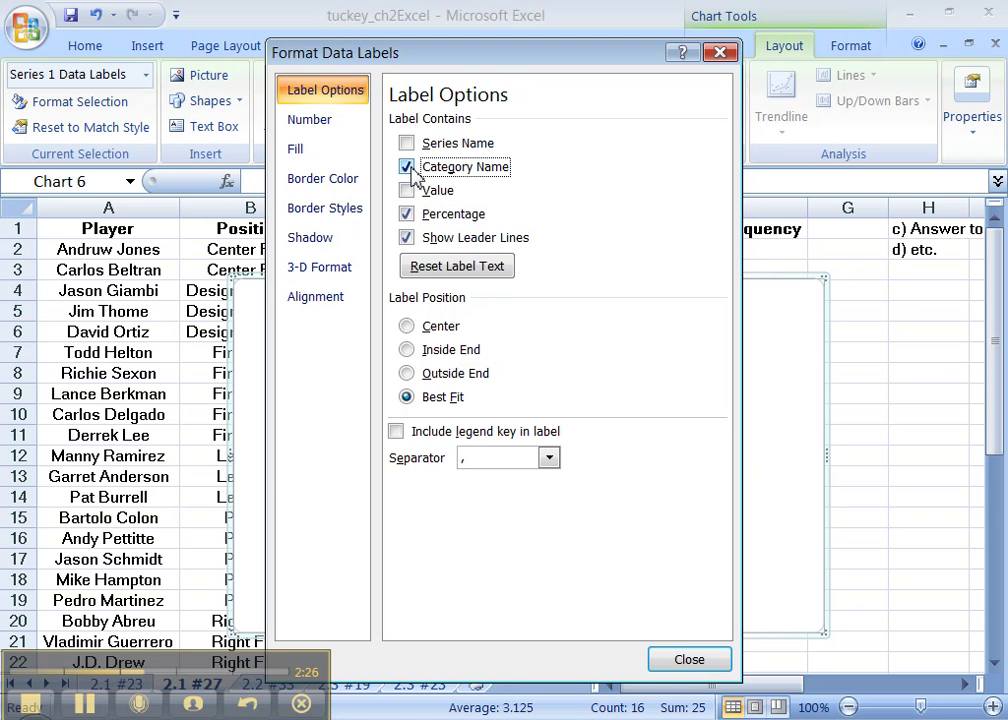
{"action": "left_click", "coordinate": [686, 661]}
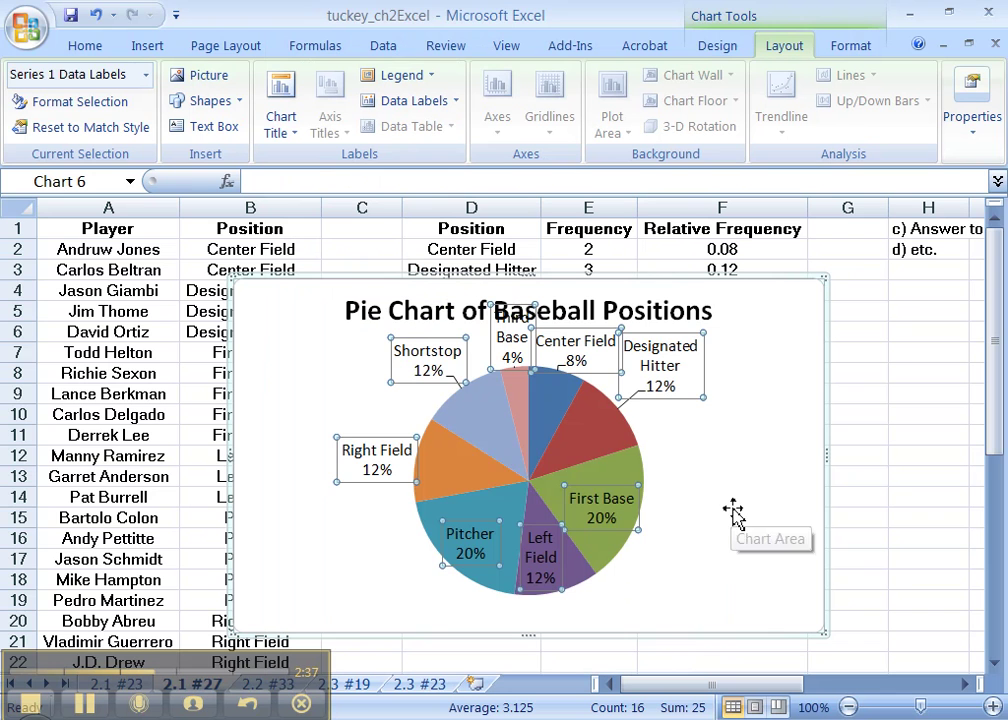
Drag the Designated Hitter and Center Field labels outside the pie with leader lines
{"action": "left_click", "coordinate": [695, 443]}
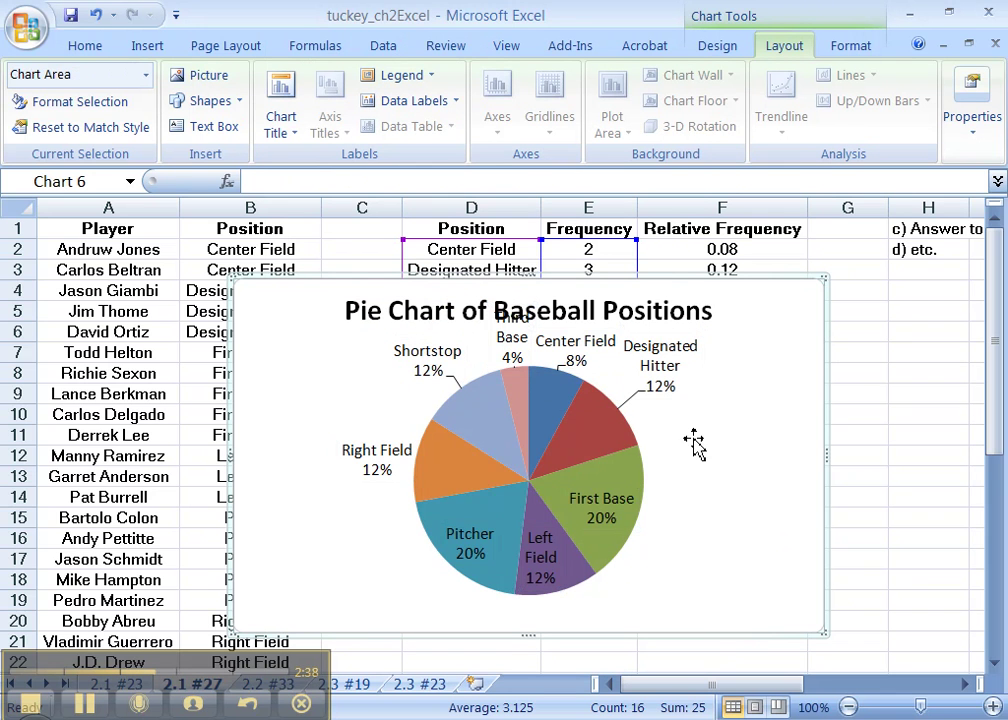
{"action": "left_click", "coordinate": [662, 356]}
{"action": "left_click_drag", "start_coordinate": [662, 356], "coordinate": [736, 388]}
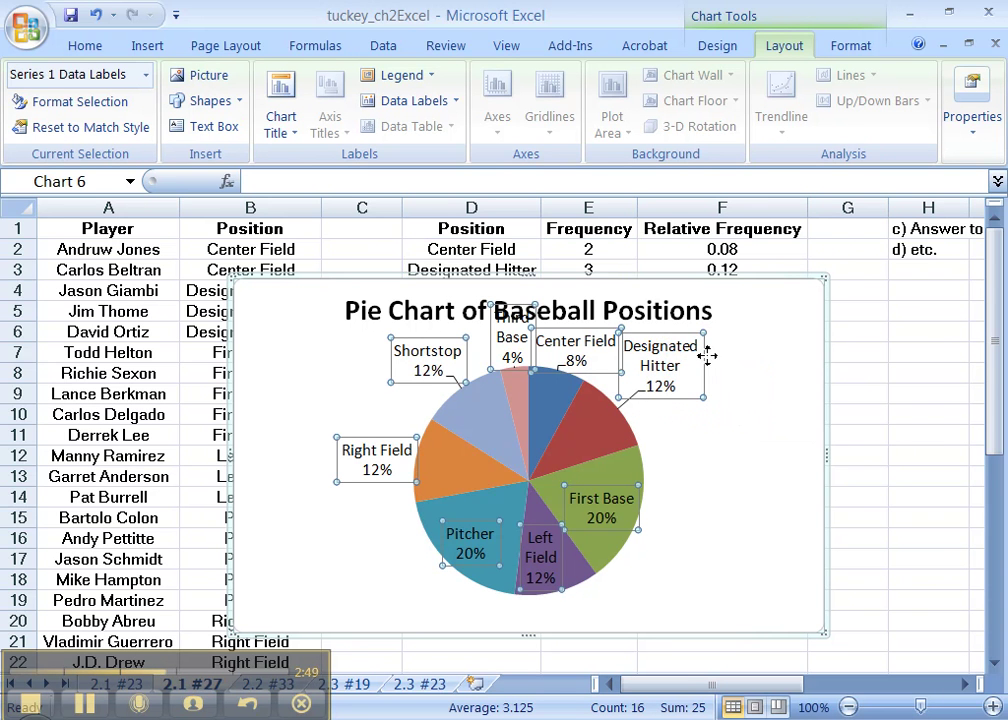
{"action": "left_click", "coordinate": [706, 354]}
{"action": "left_click_drag", "start_coordinate": [705, 351], "coordinate": [773, 397]}
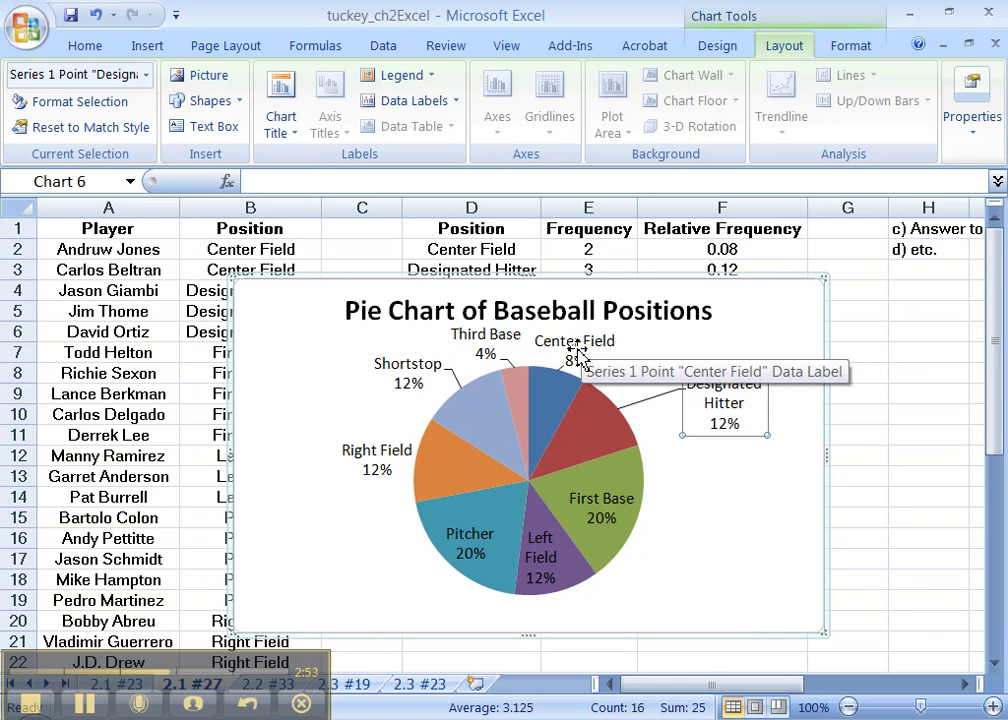
{"action": "left_click_drag", "start_coordinate": [585, 350], "coordinate": [638, 346]}
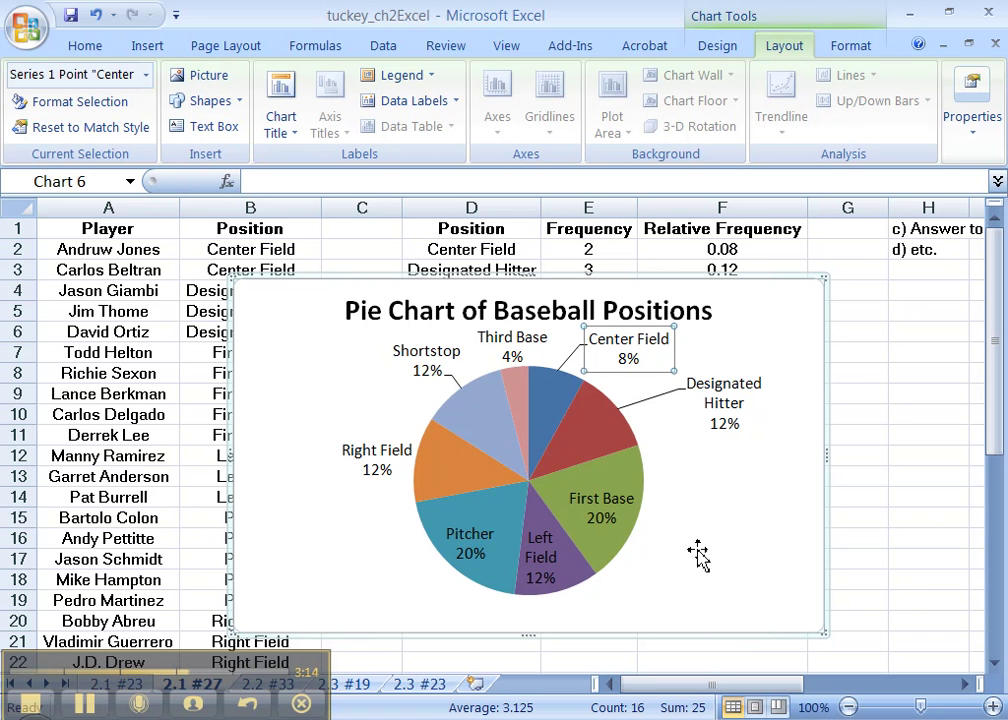
Move the First Base 20% label outside the pie to the lower right
{"action": "left_click", "coordinate": [606, 508]}
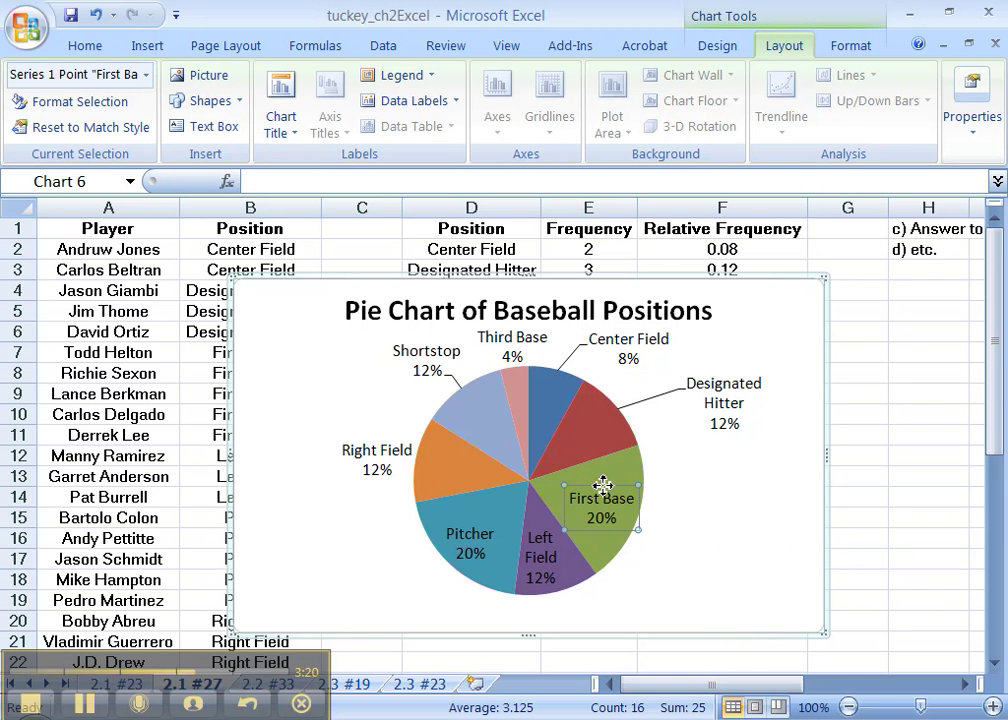
{"action": "left_click_drag", "start_coordinate": [602, 486], "coordinate": [717, 518]}
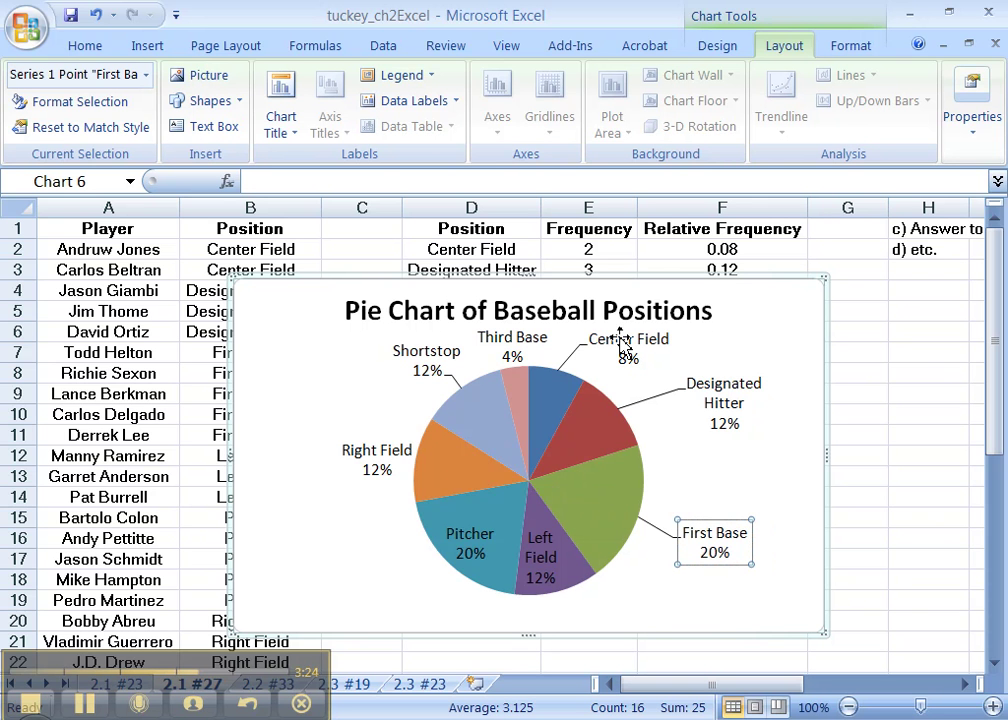
{"action": "mouse_move", "coordinate": [553, 398]}
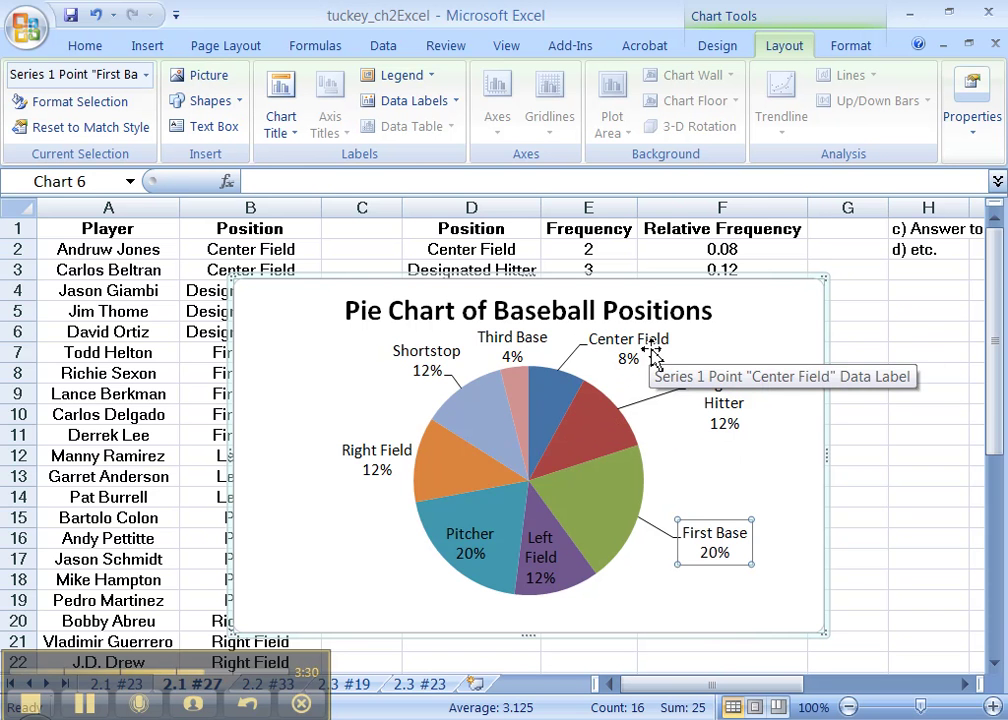
{"action": "left_click", "coordinate": [690, 514]}
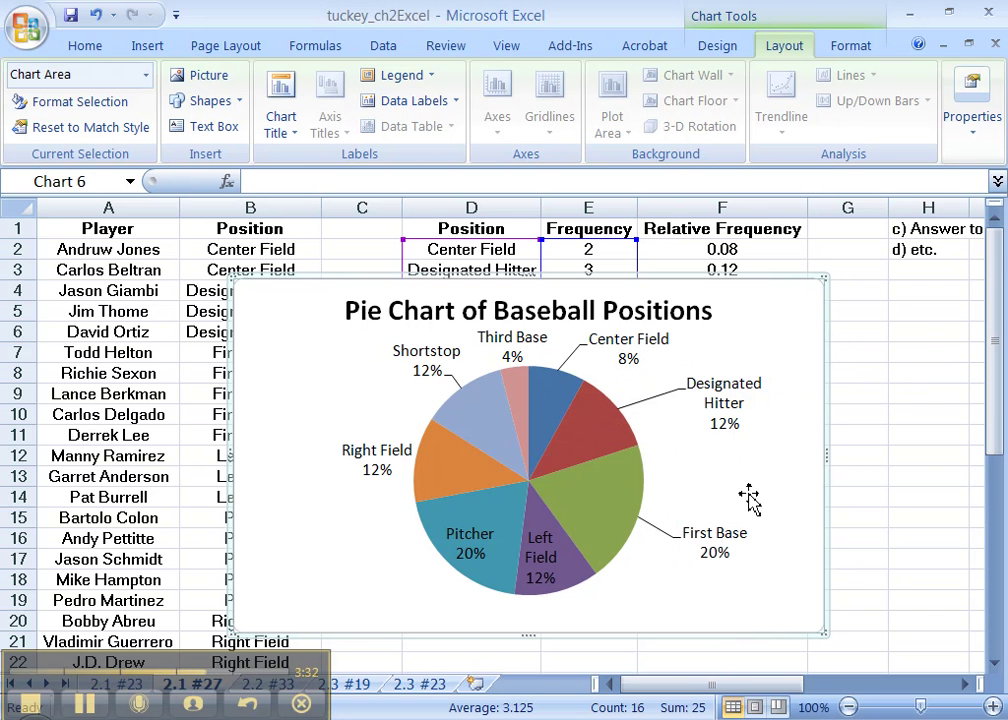
Prefix the chart title with 'g) ' to read 'g) Pie Chart of Baseball Positions'
{"action": "left_click", "coordinate": [343, 312]}
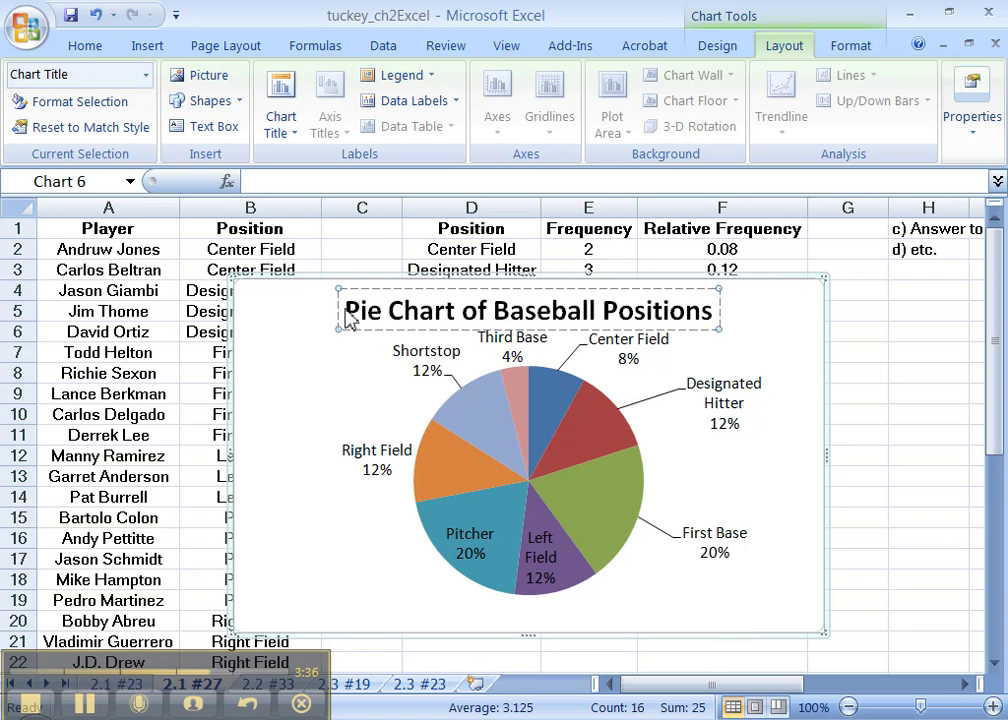
{"action": "type", "text": "g)"}
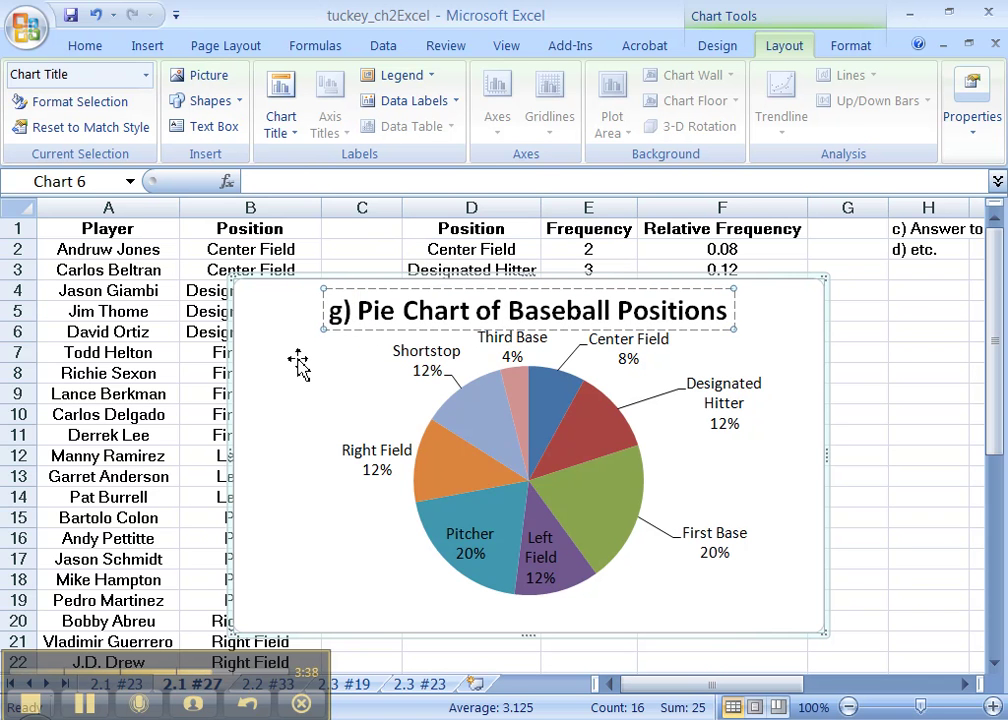
{"action": "left_click", "coordinate": [298, 362]}
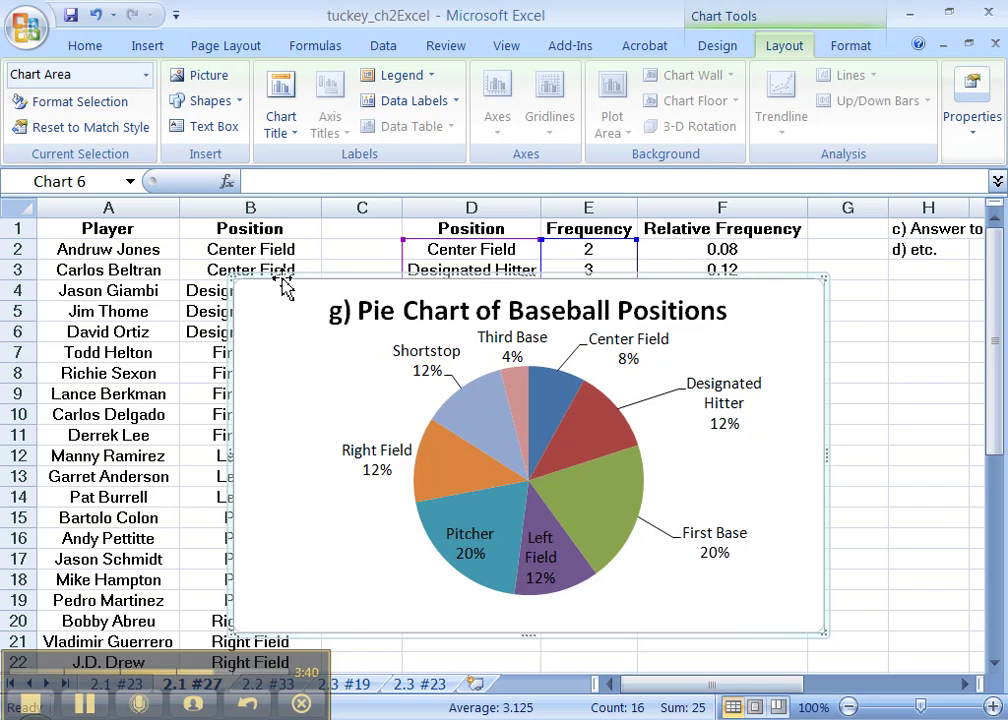
Reposition the pie chart beneath the frequency table, beside the bar graphs
{"action": "left_click_drag", "start_coordinate": [283, 283], "coordinate": [594, 496]}
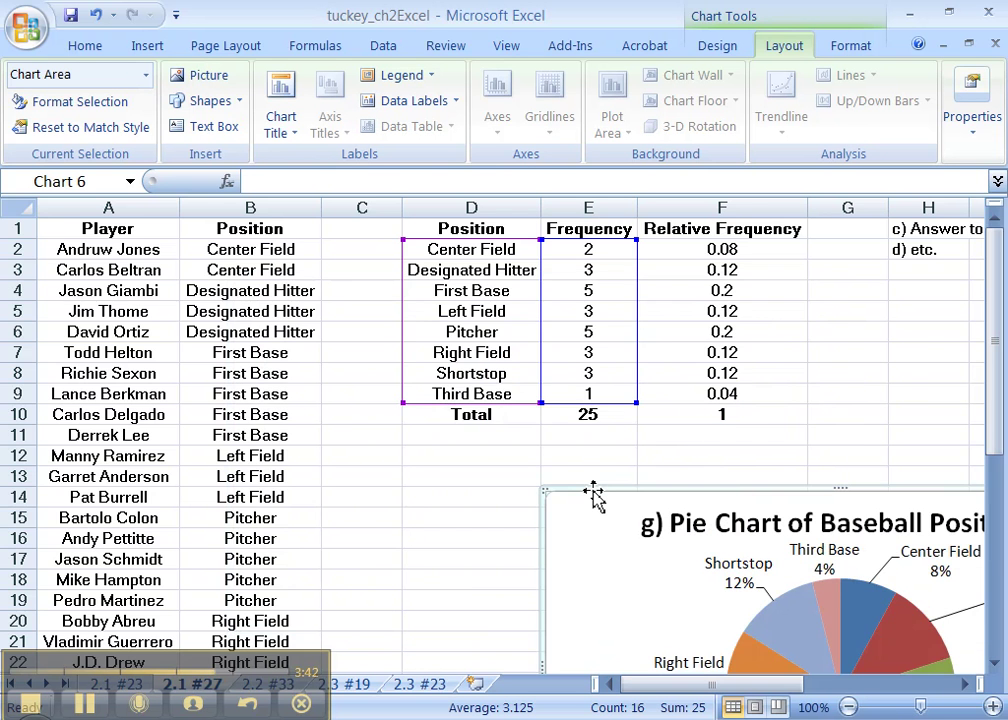
{"action": "scroll", "coordinate": [594, 496], "scroll_direction": "down", "scroll_amount": 3}
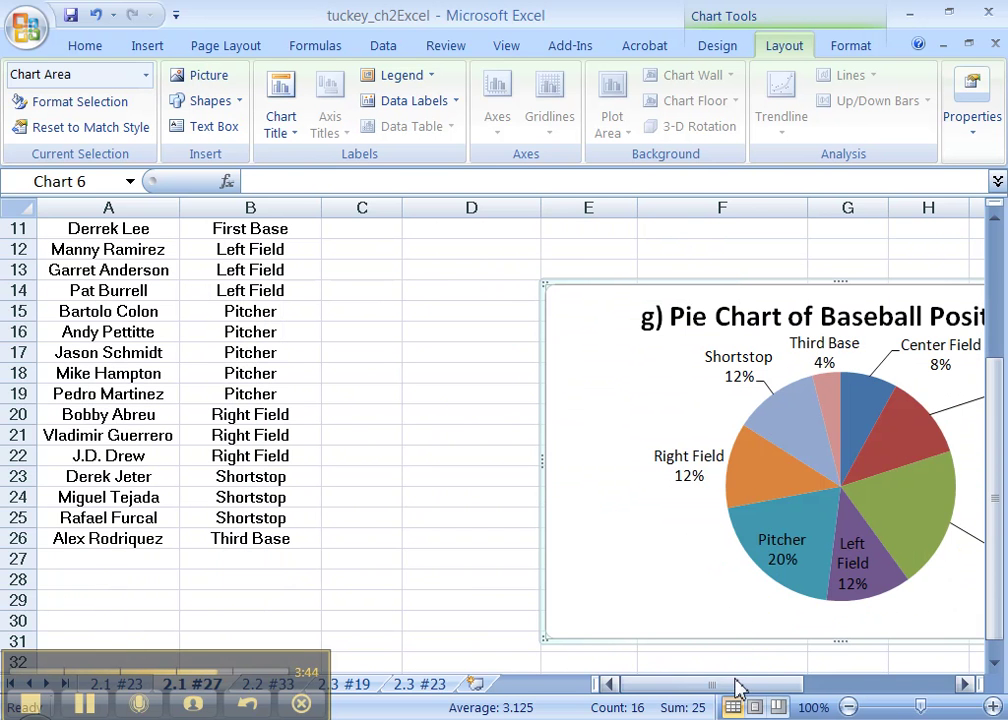
{"action": "left_click_drag", "start_coordinate": [737, 688], "coordinate": [838, 695]}
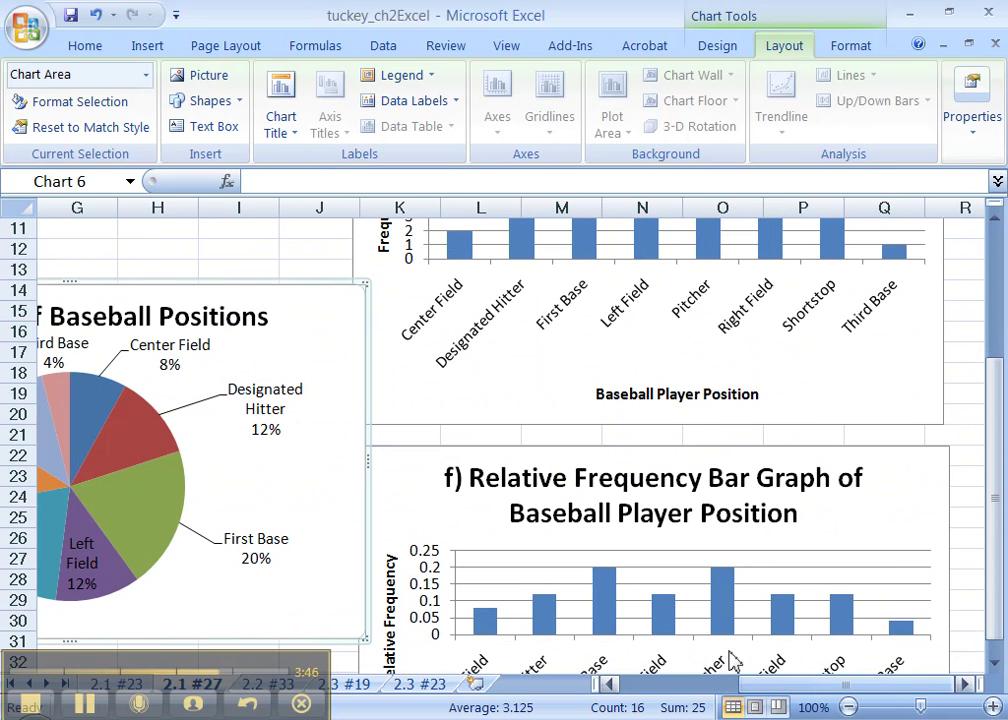
{"action": "left_click_drag", "start_coordinate": [287, 283], "coordinate": [224, 315]}
{"action": "scroll", "coordinate": [563, 620], "scroll_direction": "up", "scroll_amount": 4}
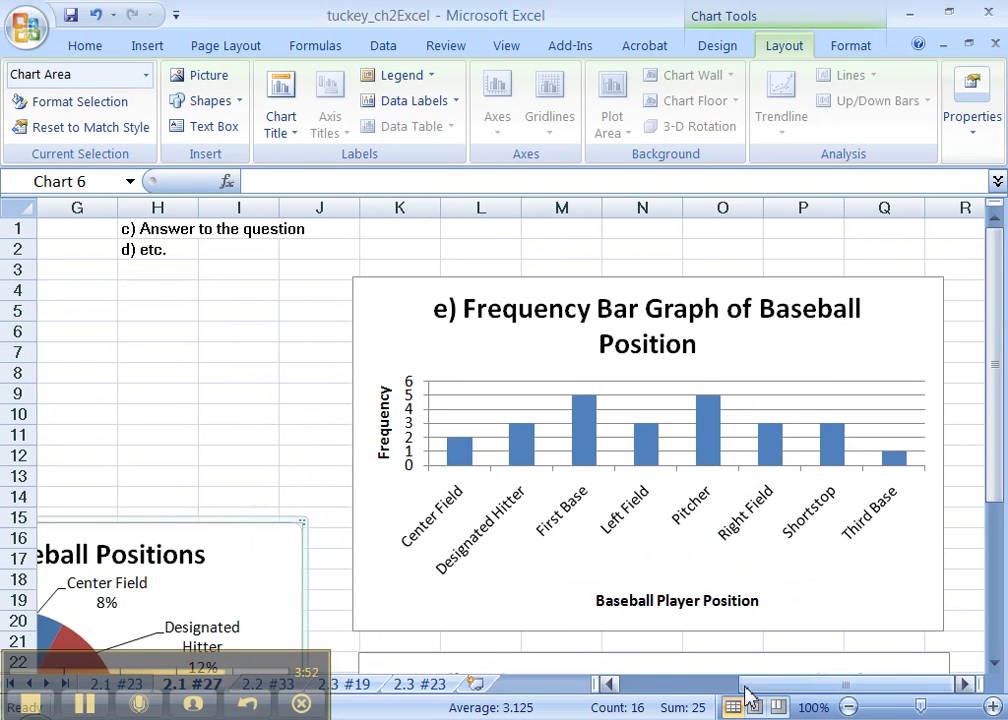
{"action": "left_click_drag", "start_coordinate": [742, 684], "coordinate": [605, 684]}
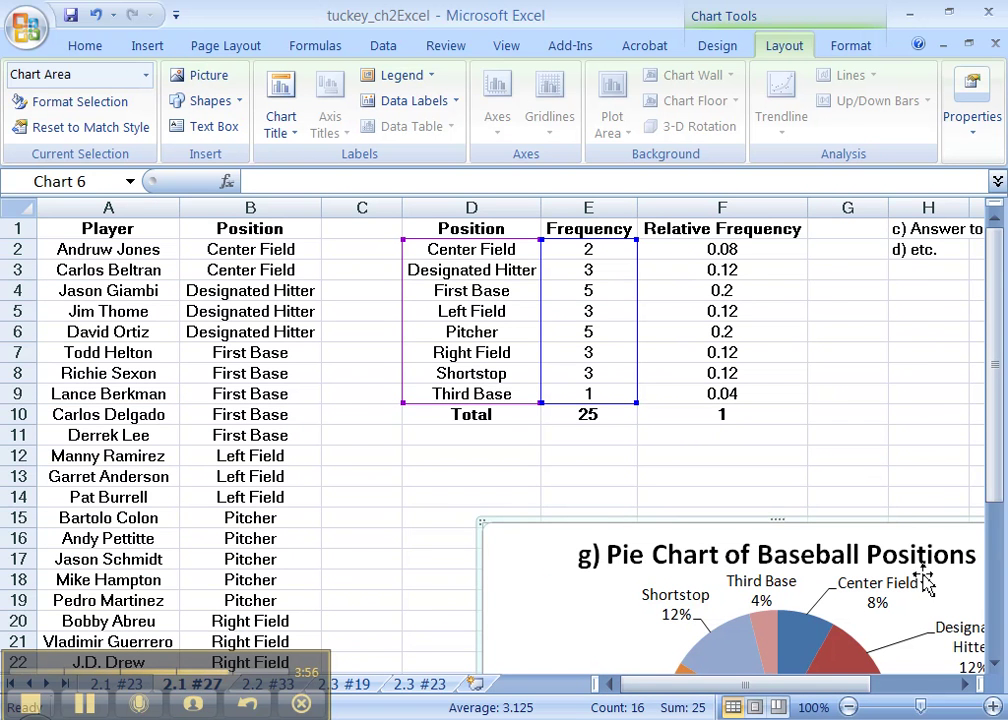
{"action": "left_click_drag", "start_coordinate": [810, 688], "coordinate": [913, 707]}
Zoom the sheet out to 50% to show the data table, pie chart and both bar graphs together
{"action": "left_click", "coordinate": [891, 708]}
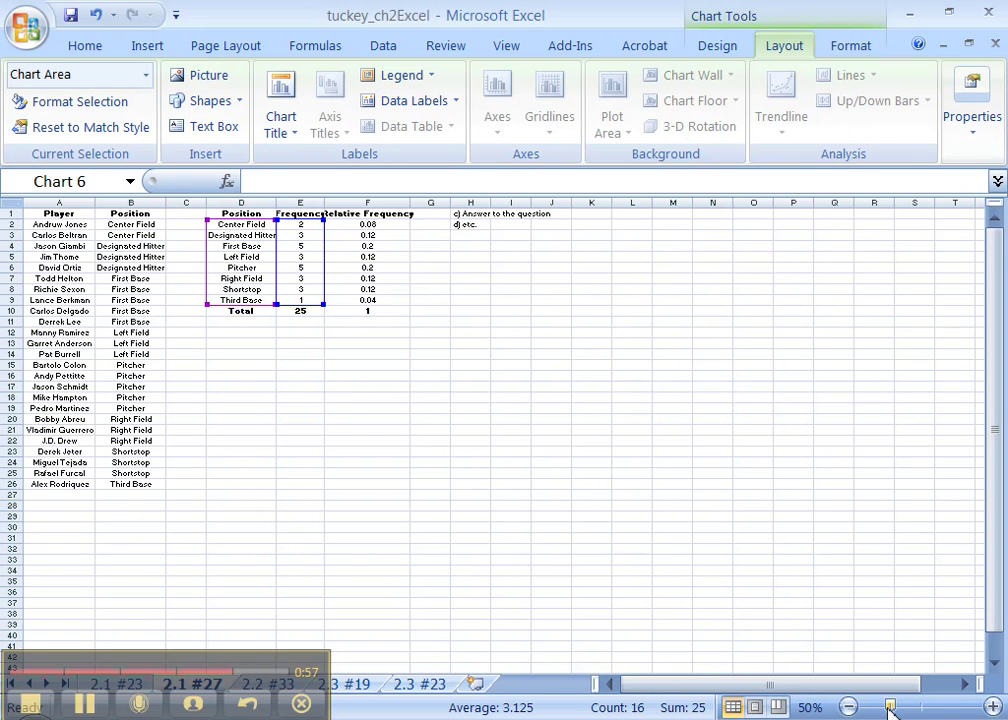